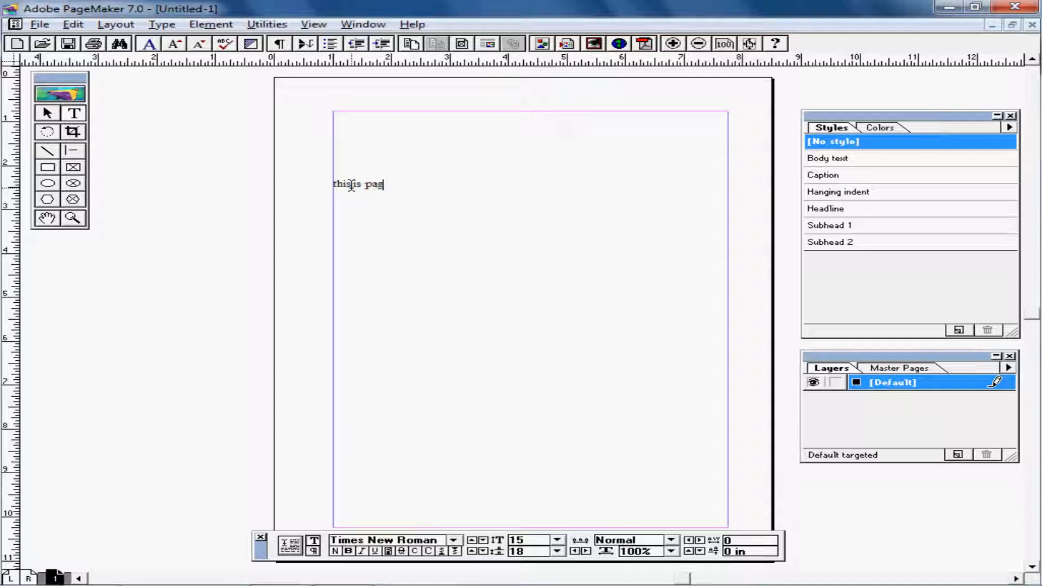
# - Complete the text line so its first sentence reads "this is pagemaker and that is photoshop."
pyautogui.write('emaker and hat')
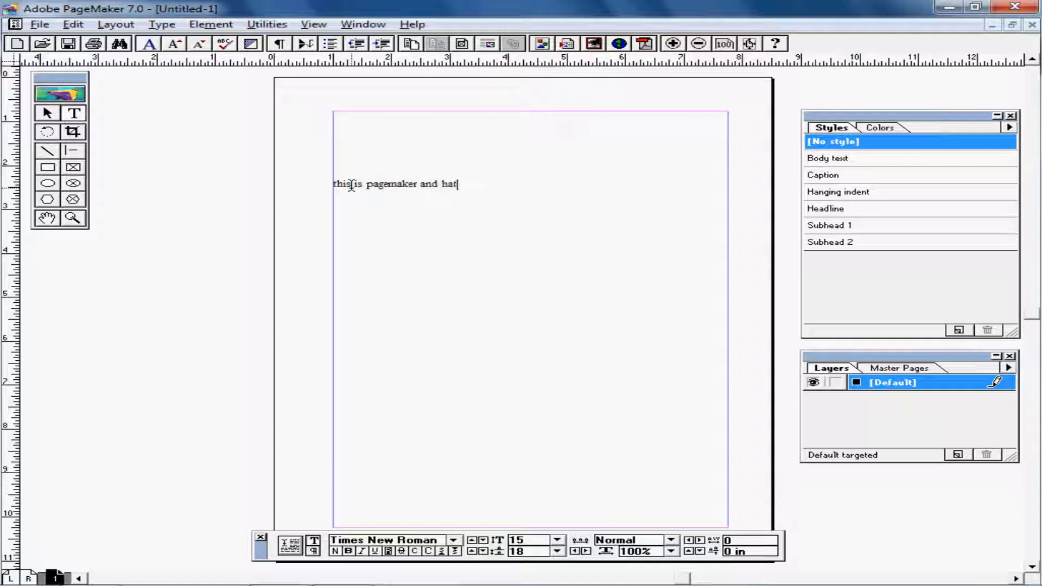
pyautogui.press('BackSpace')
pyautogui.press('BackSpace')
pyautogui.press('BackSpace')
pyautogui.write('that is photo')
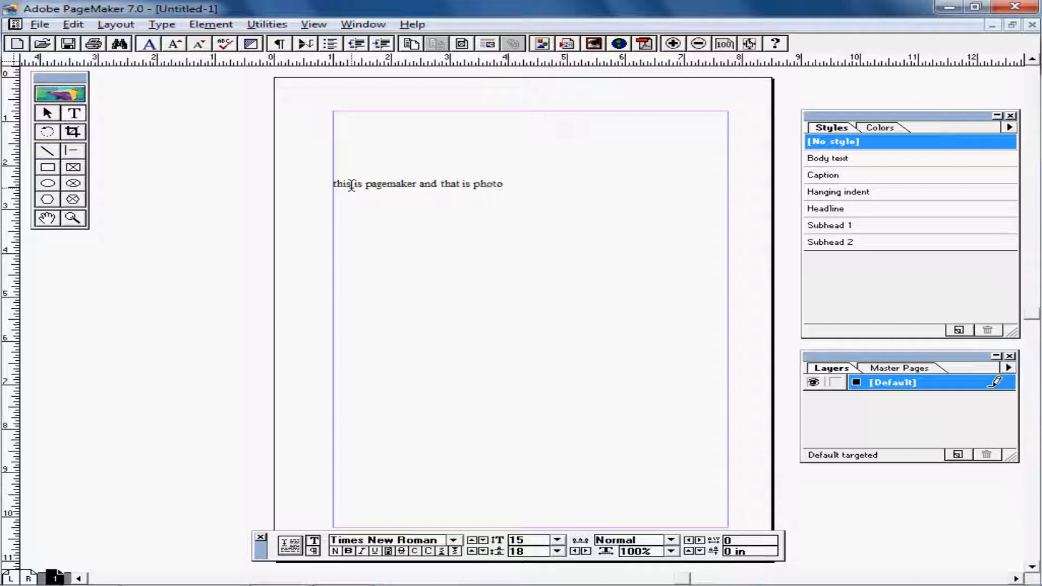
pyautogui.write('shop. pagem')
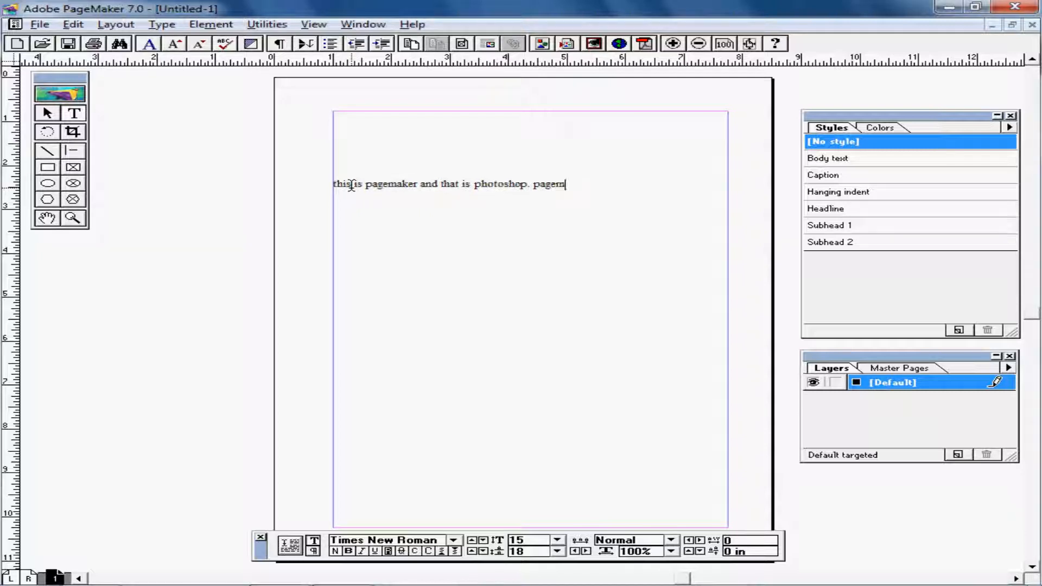
pyautogui.write('aker')
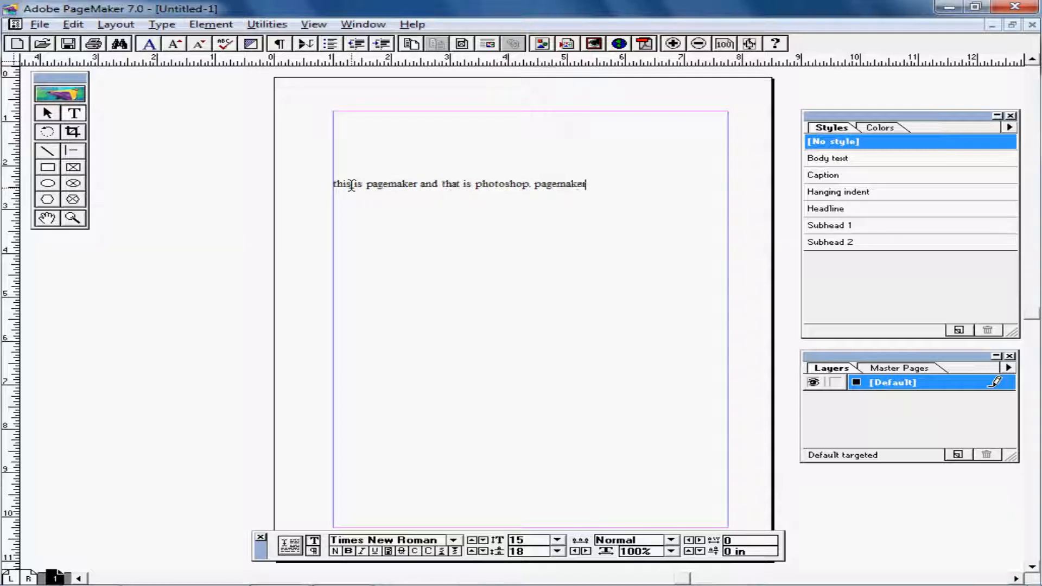
pyautogui.write(' is to')
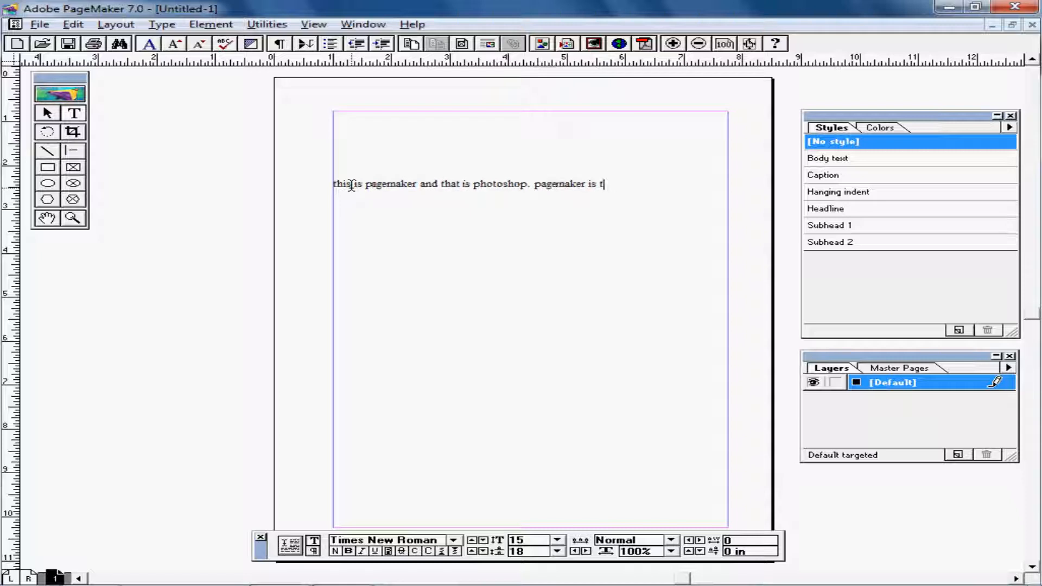
pyautogui.press('BackSpace')
pyautogui.press('BackSpace')
pyautogui.press('BackSpace')
pyautogui.press('BackSpace')
pyautogui.press('BackSpace')
pyautogui.press('BackSpace')
pyautogui.press('BackSpace')
pyautogui.press('BackSpace')
pyautogui.press('BackSpace')
pyautogui.press('BackSpace')
pyautogui.press('BackSpace')
pyautogui.press('BackSpace')
pyautogui.press('BackSpace')
pyautogui.press('BackSpace')
# - Continue the text after the first sentence with "documentation is asjdf ajskld"
pyautogui.write('do')
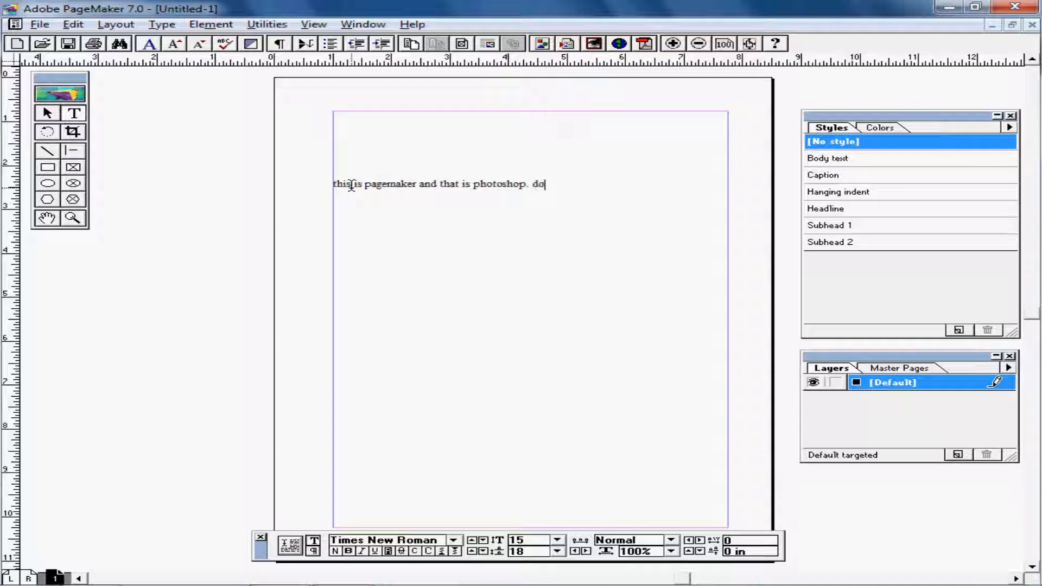
pyautogui.write('cument')
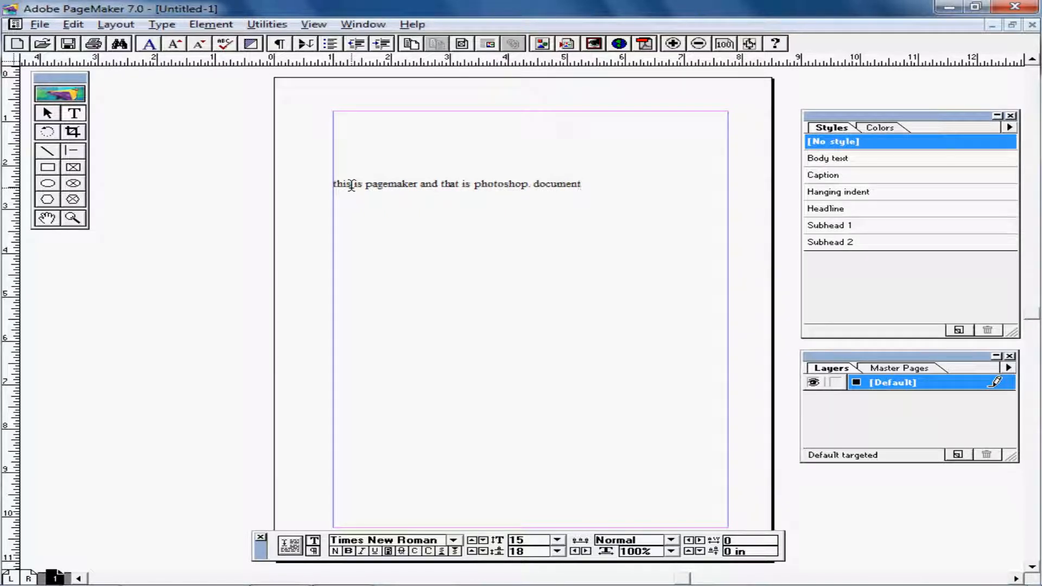
pyautogui.write('ation is')
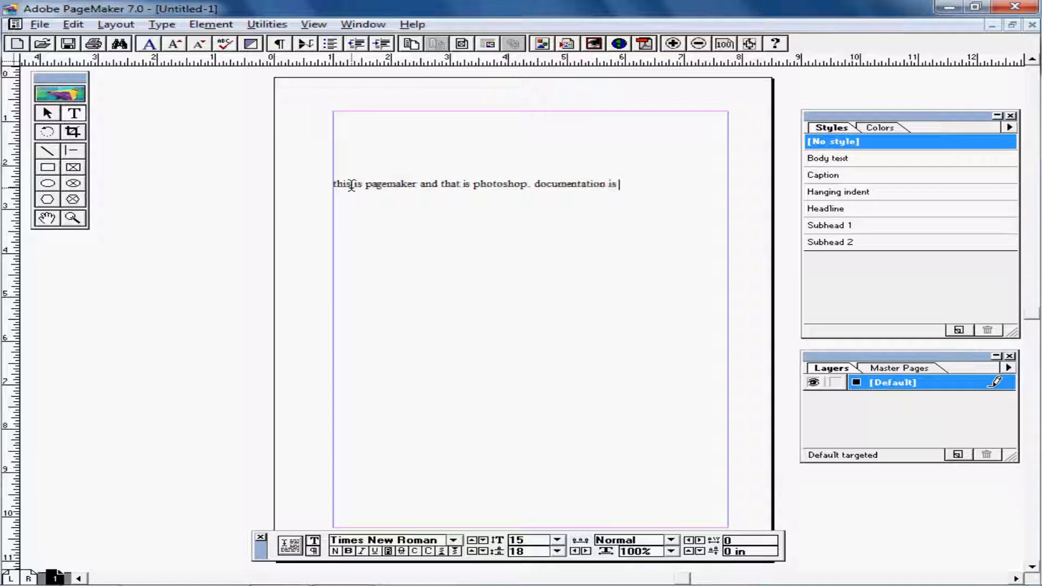
pyautogui.write(' asjdf ajskld')
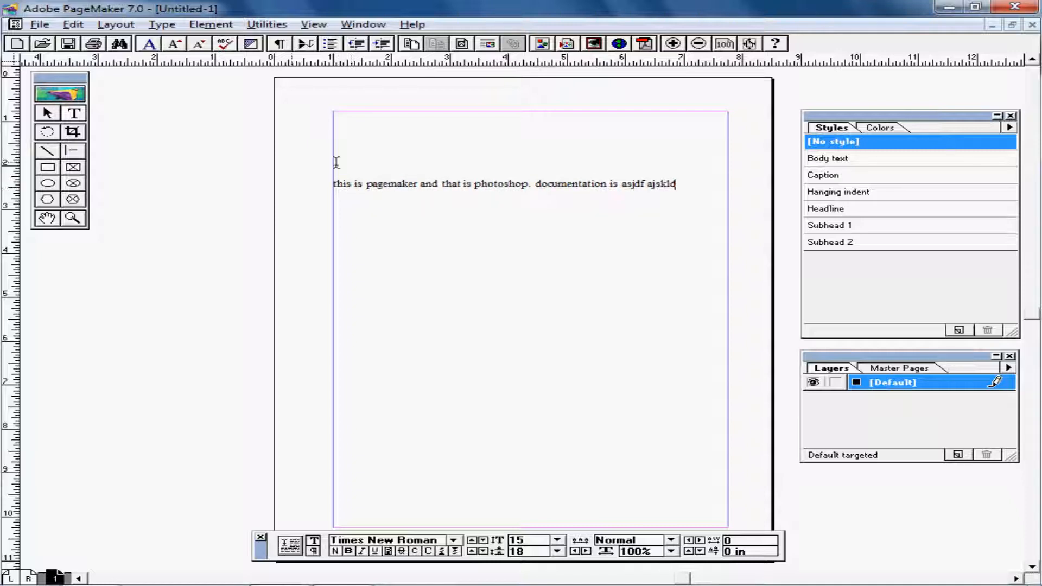
# - Enlarge all of the text on the page to a font size of 23 points
pyautogui.moveTo(686, 182); pyautogui.dragTo(338, 183)
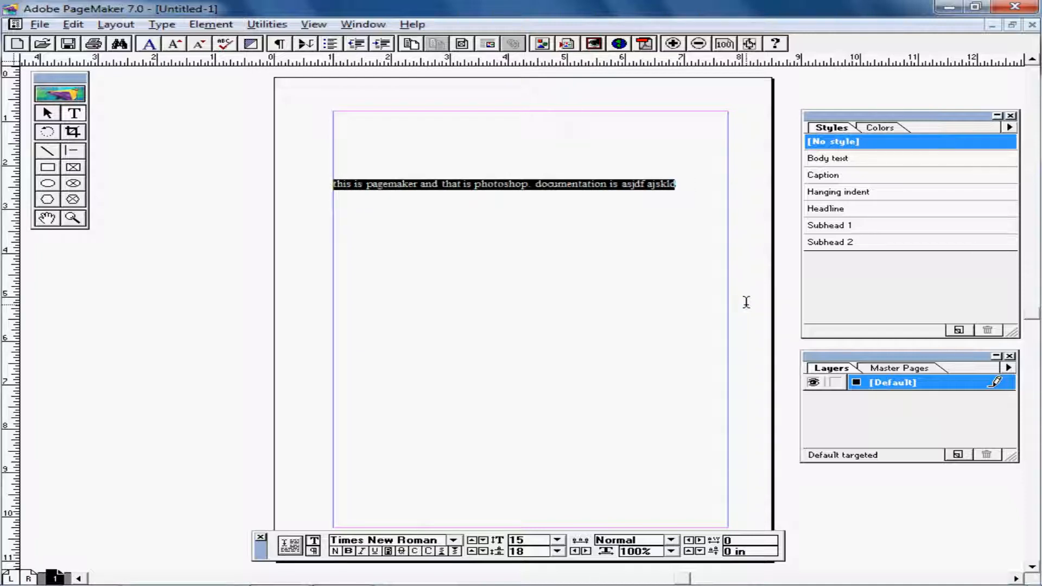
pyautogui.hotkey('ctrl', 'alt', 'shift', '.')
pyautogui.hotkey('ctrl', 'alt', 'shift', '.')
pyautogui.hotkey('ctrl', 'alt', 'shift', '.')
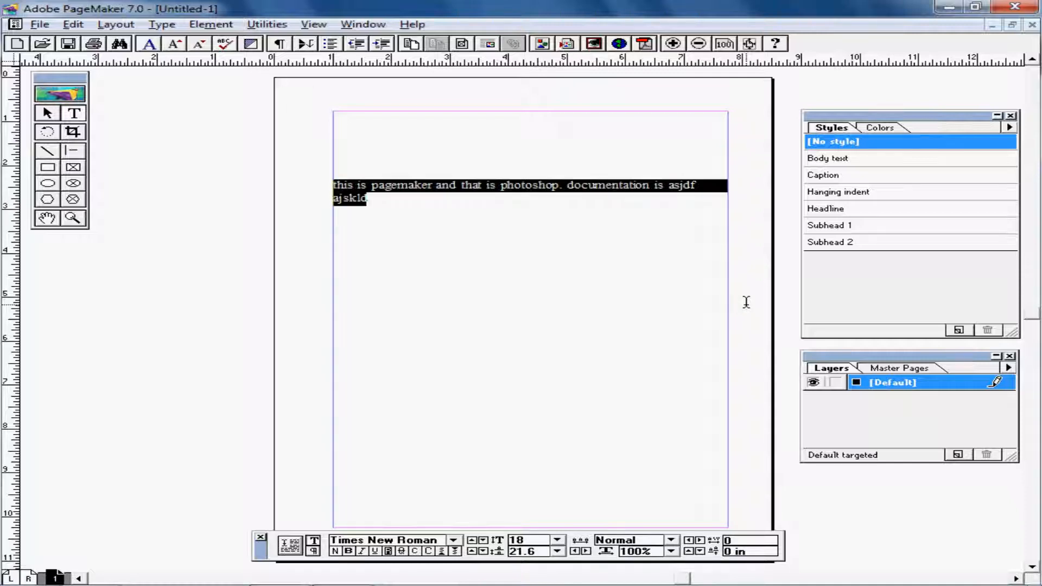
pyautogui.hotkey('ctrl', 'alt', 'shift', '.')
pyautogui.hotkey('ctrl', 'alt', 'shift', '.')
pyautogui.hotkey('ctrl', 'alt', 'shift', '.')
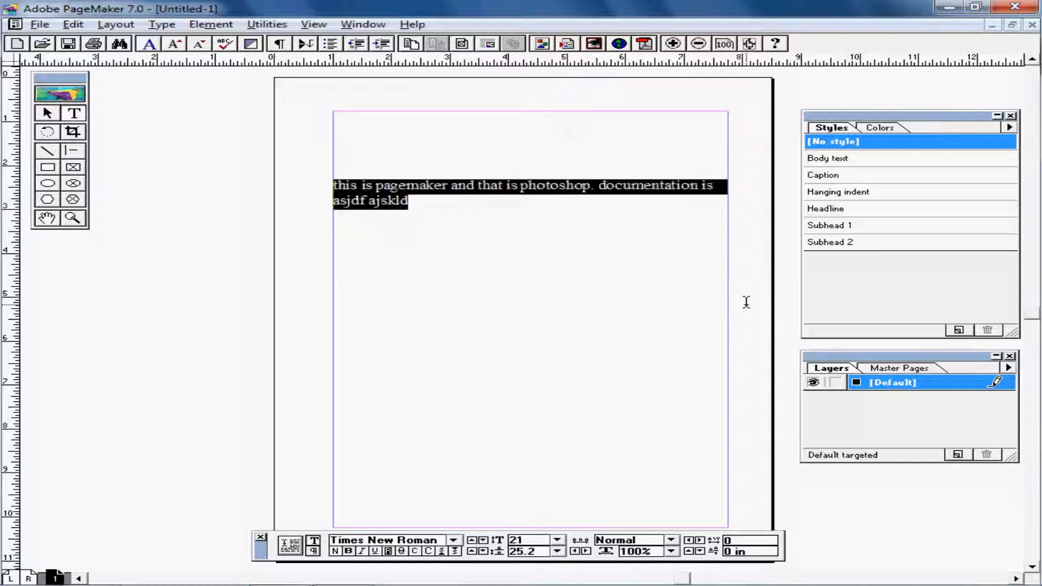
pyautogui.hotkey('ctrl', 'alt', 'shift', '.')
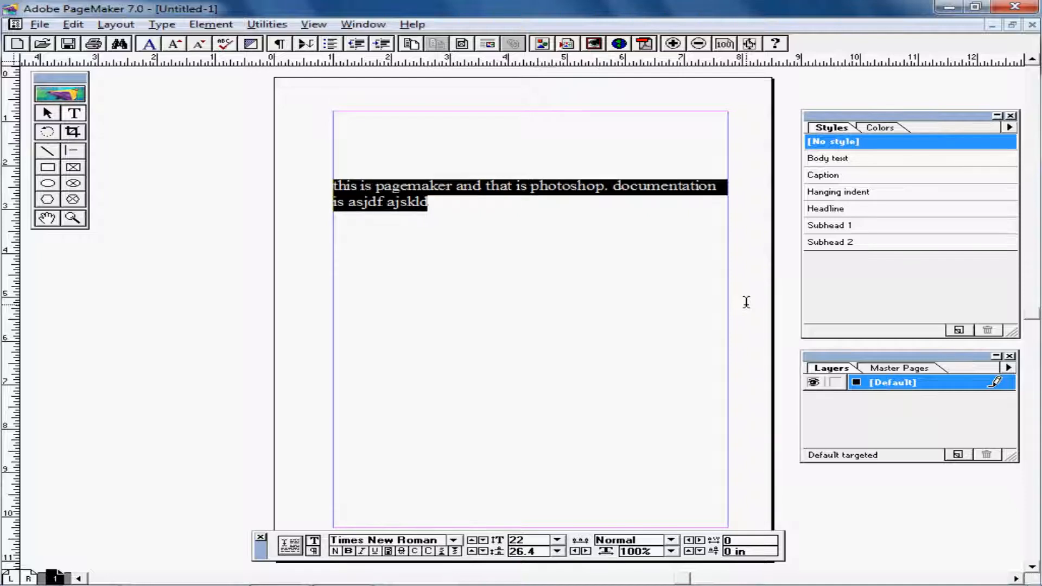
pyautogui.hotkey('ctrl', 'alt', 'shift', '.')
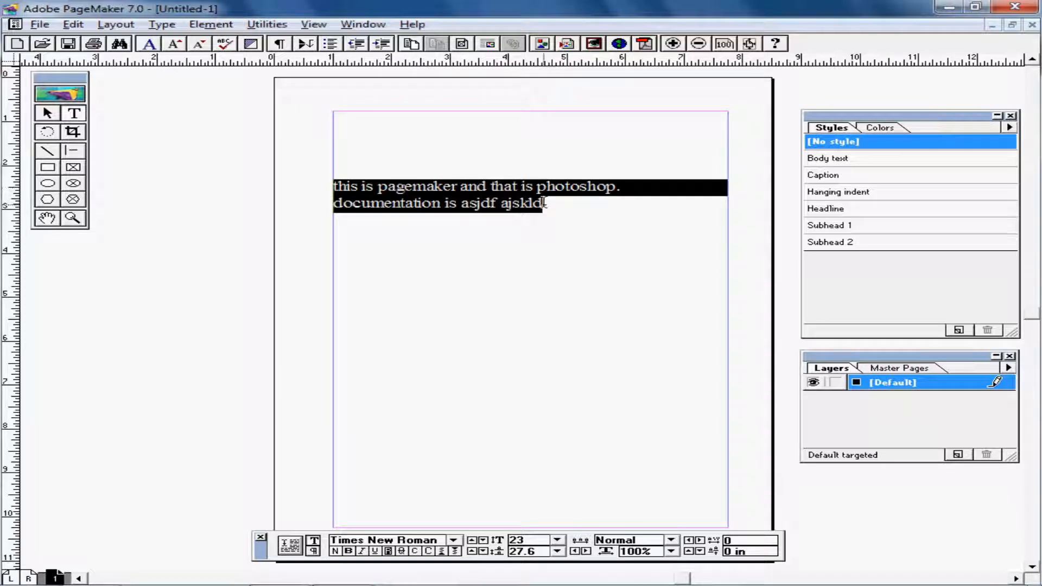
# - Apply Very Loose expert tracking to the selected text
pyautogui.click(161, 25)
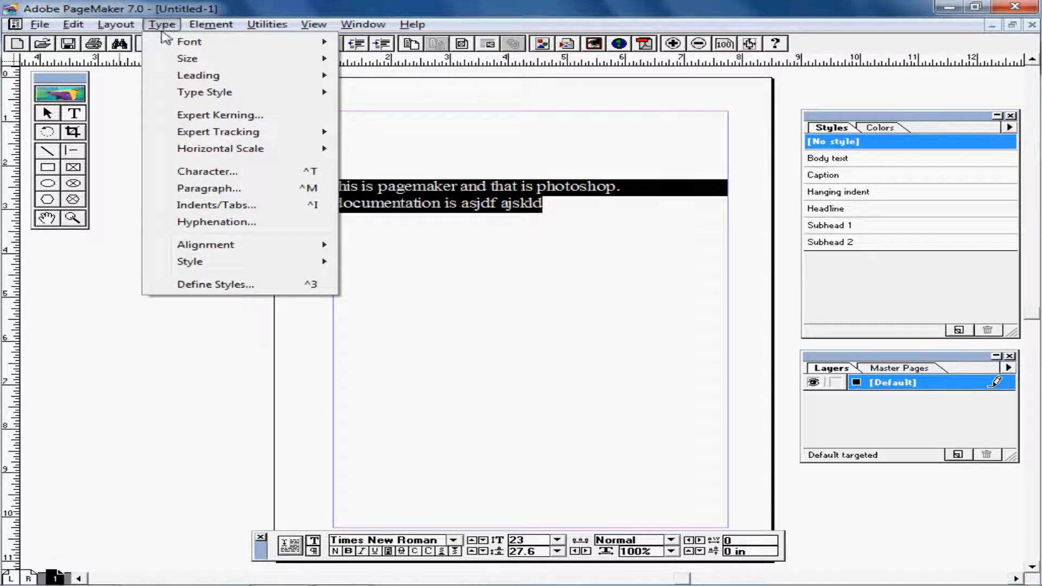
pyautogui.moveTo(217, 132)
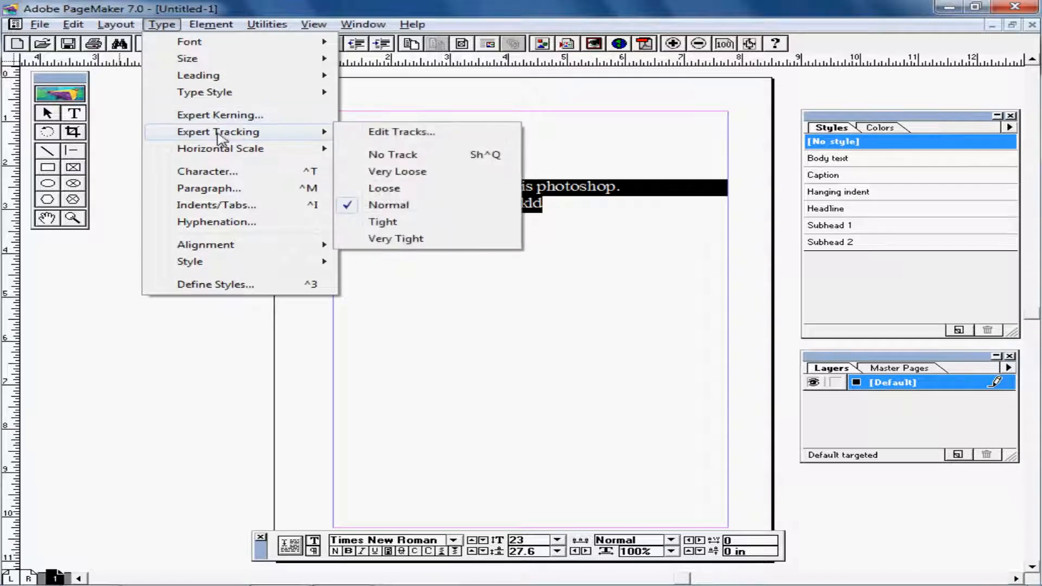
pyautogui.click(379, 174)
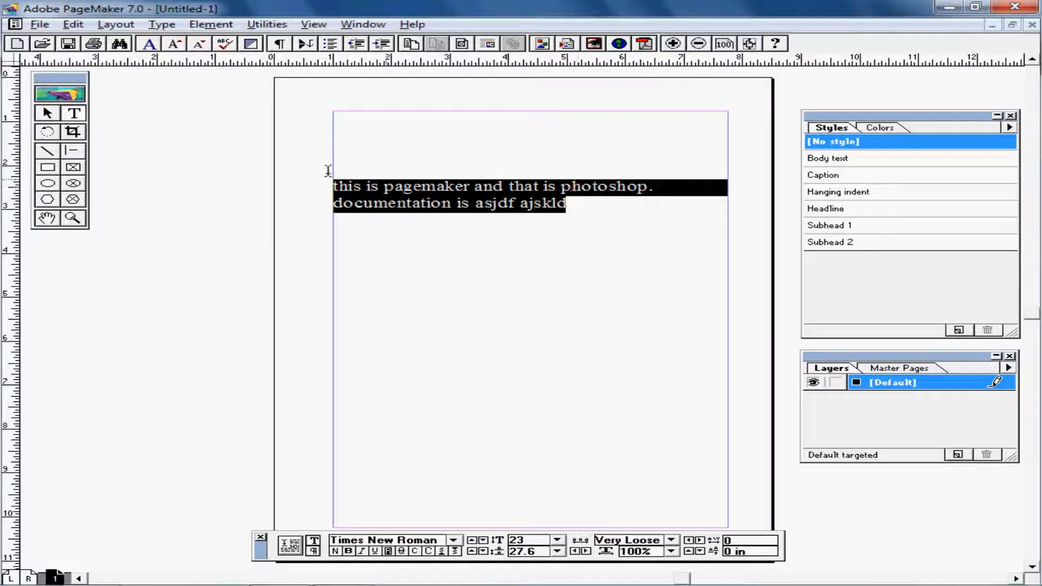
# - Set the expert tracking of the selected text to Very Tight
pyautogui.click(162, 24)
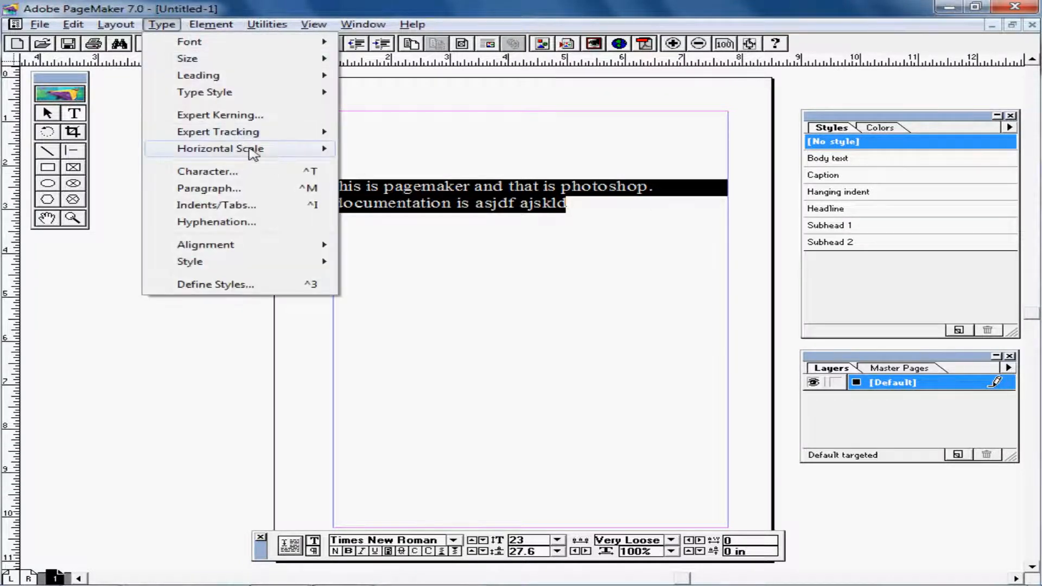
pyautogui.moveTo(267, 138)
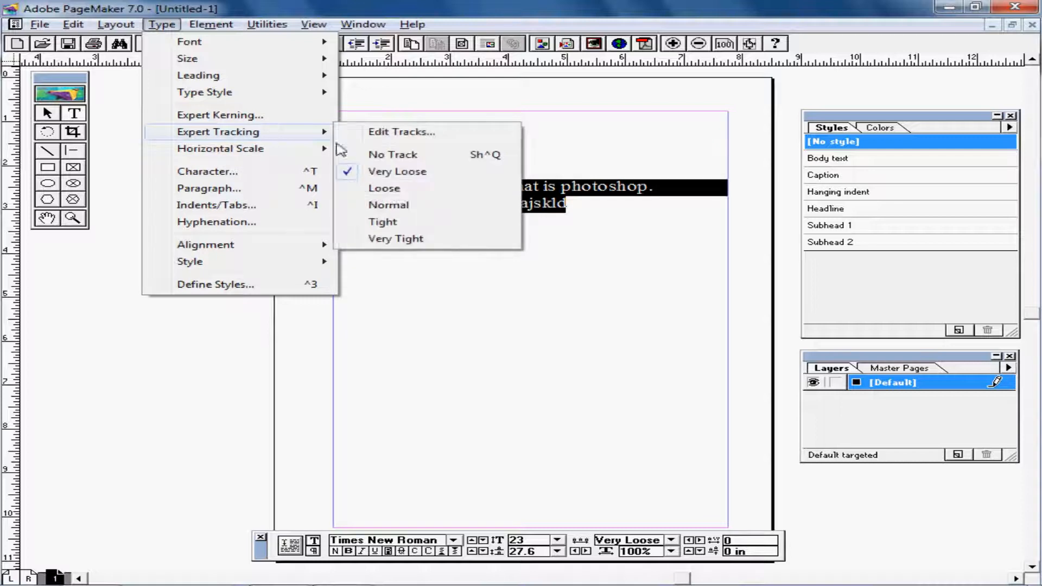
pyautogui.click(387, 239)
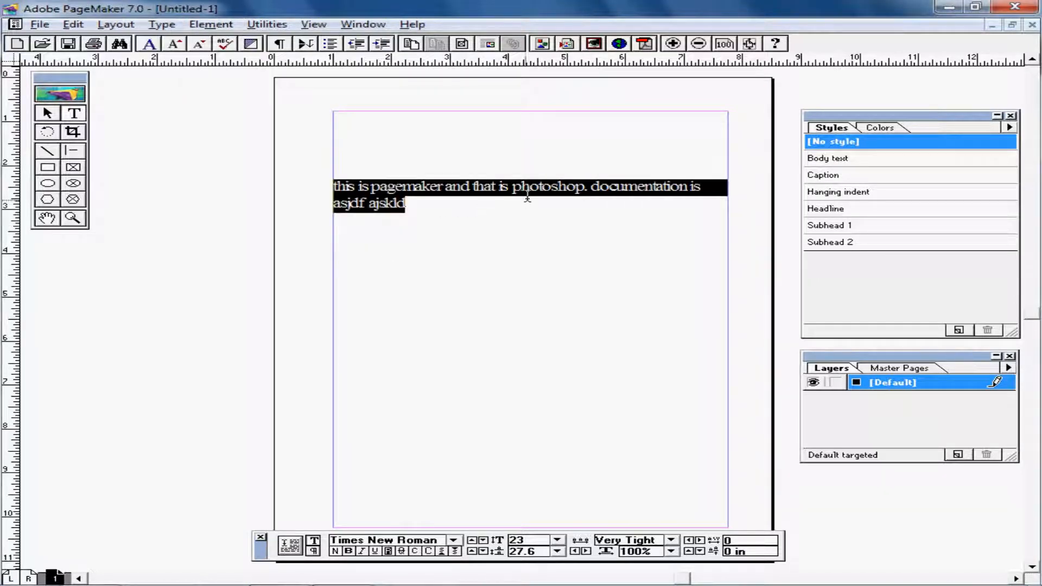
# - Try an Expert Kerning strength of 2.000 on the selected text, cancelling without applying it
pyautogui.click(163, 25)
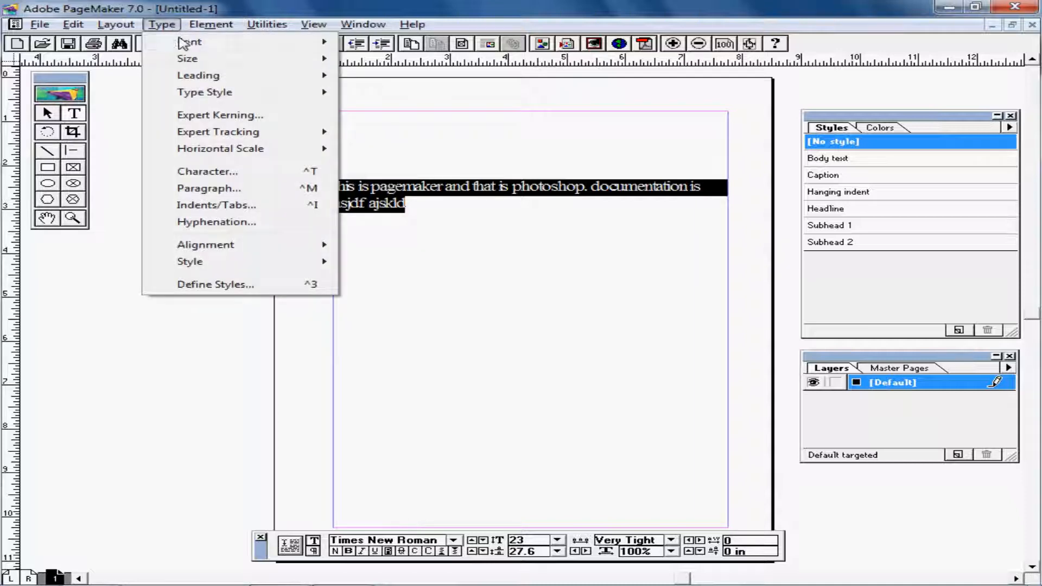
pyautogui.click(227, 115)
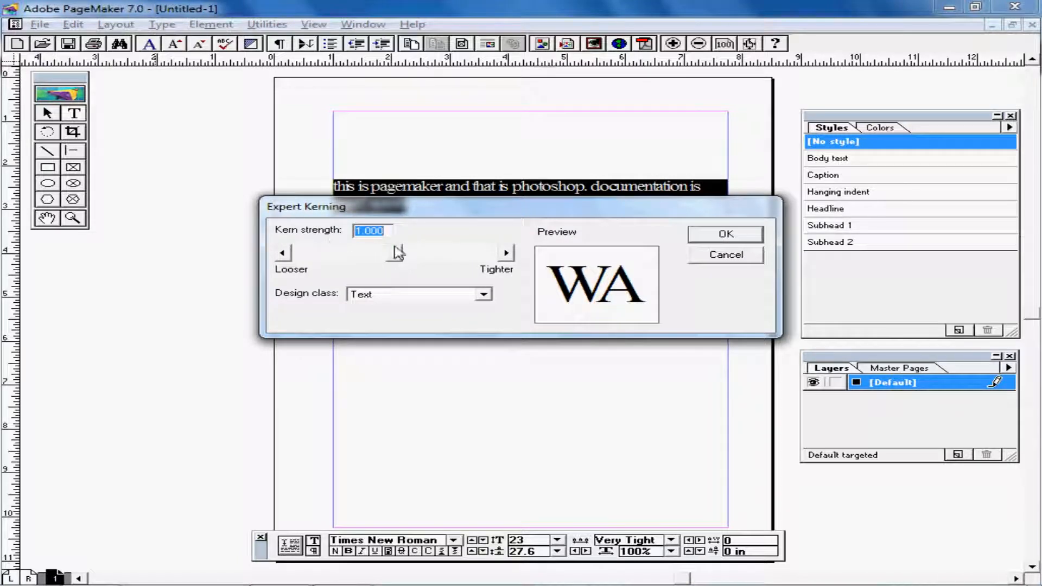
pyautogui.moveTo(395, 253); pyautogui.dragTo(498, 260)
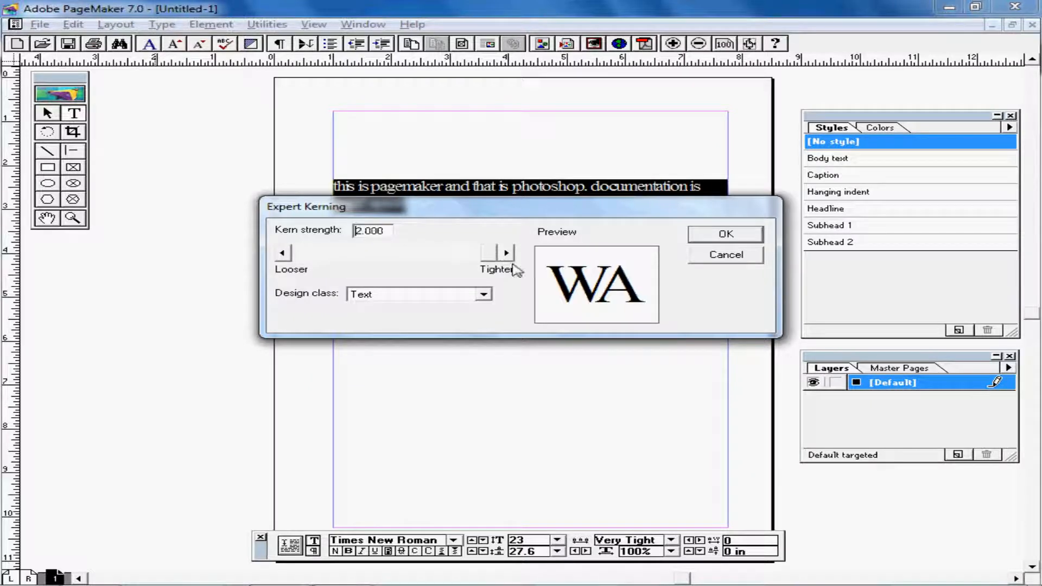
pyautogui.click(722, 258)
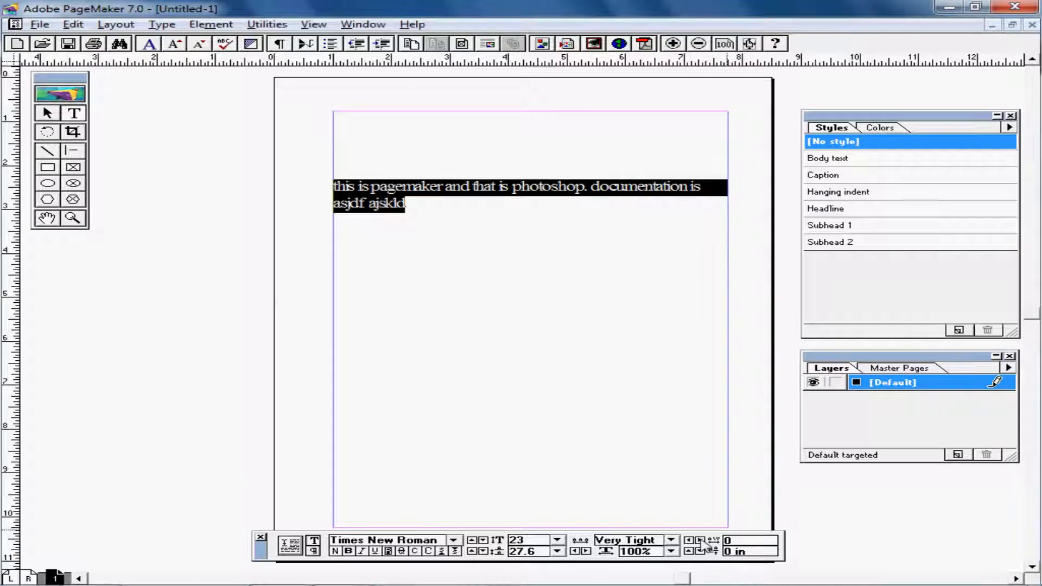
# - Increase the kerning of the selected text to 0.05
pyautogui.click(701, 541)
pyautogui.click(700, 541)
pyautogui.click(700, 541)
pyautogui.click(701, 540)
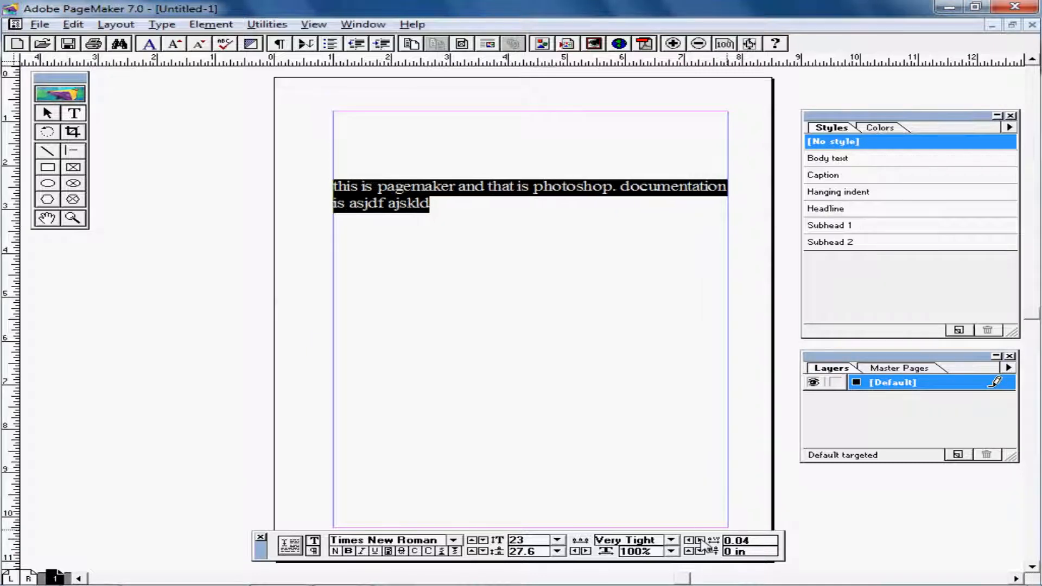
pyautogui.click(701, 540)
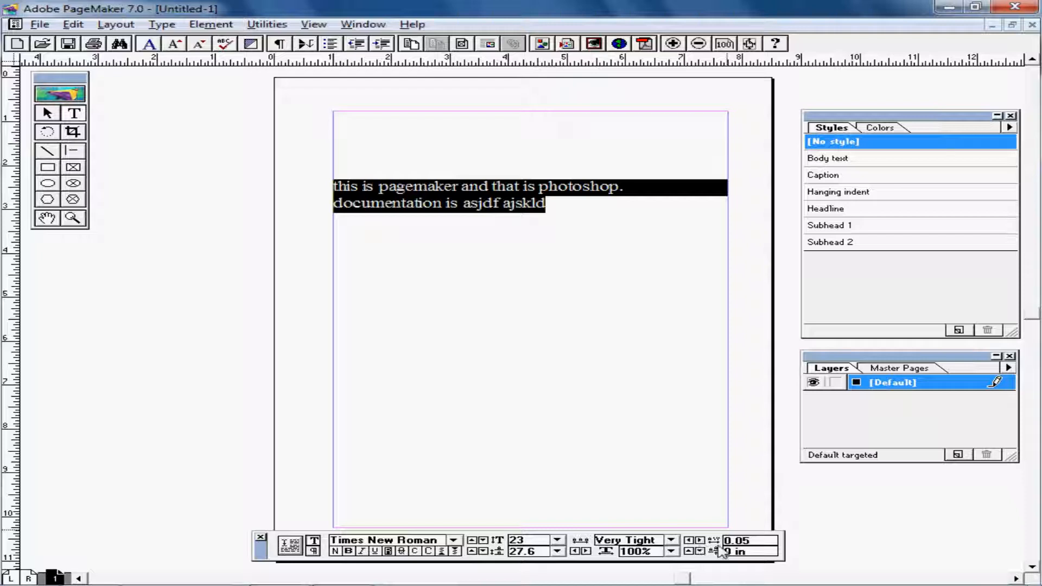
pyautogui.click(162, 24)
pyautogui.moveTo(251, 140)
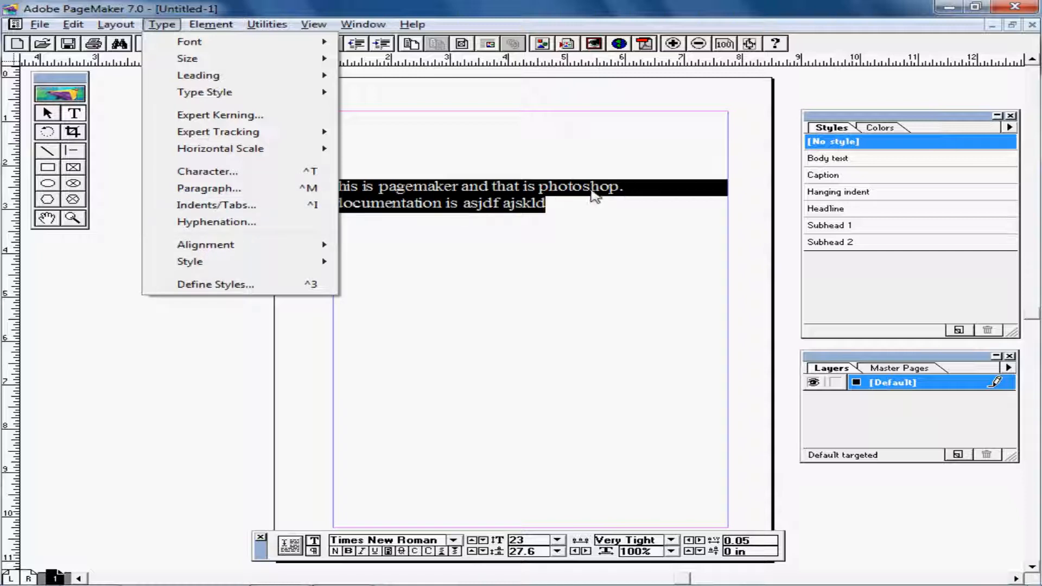
# - Place the text cursor after "photoshop." and turn on hyphenation for the paragraph, keeping the Manual plus dictionary method
pyautogui.click(631, 192)
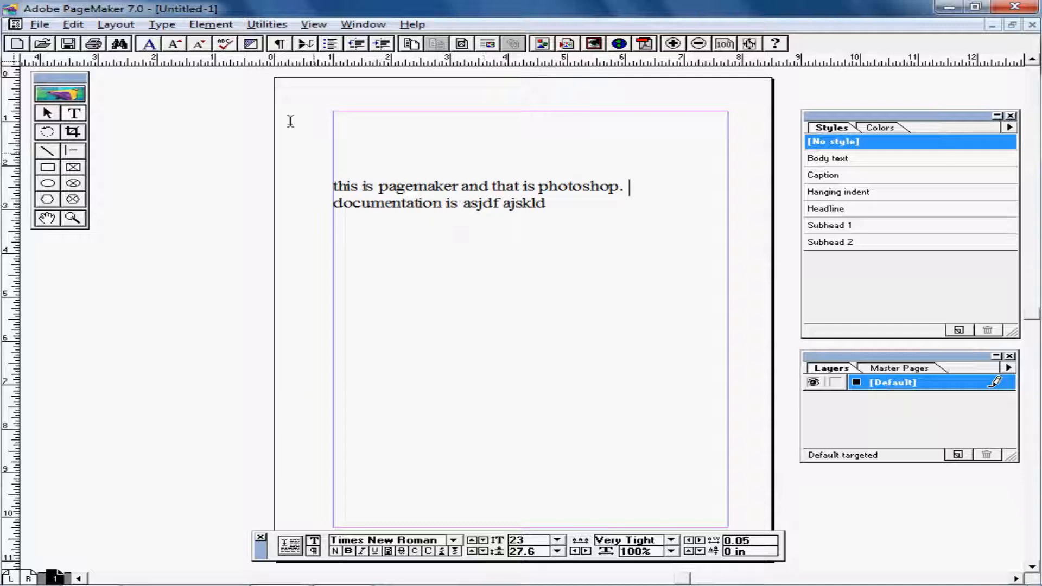
pyautogui.click(175, 25)
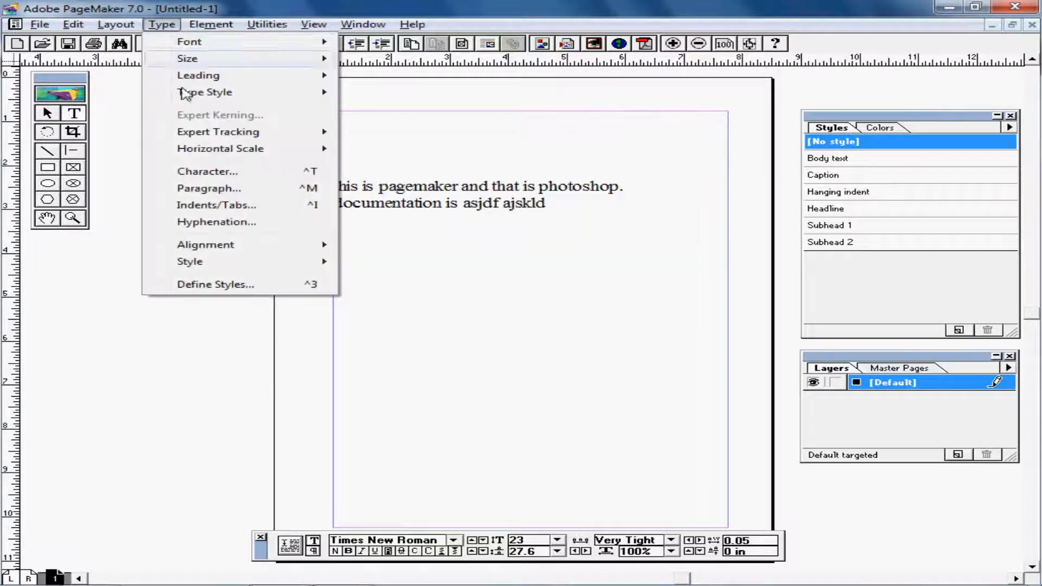
pyautogui.click(256, 223)
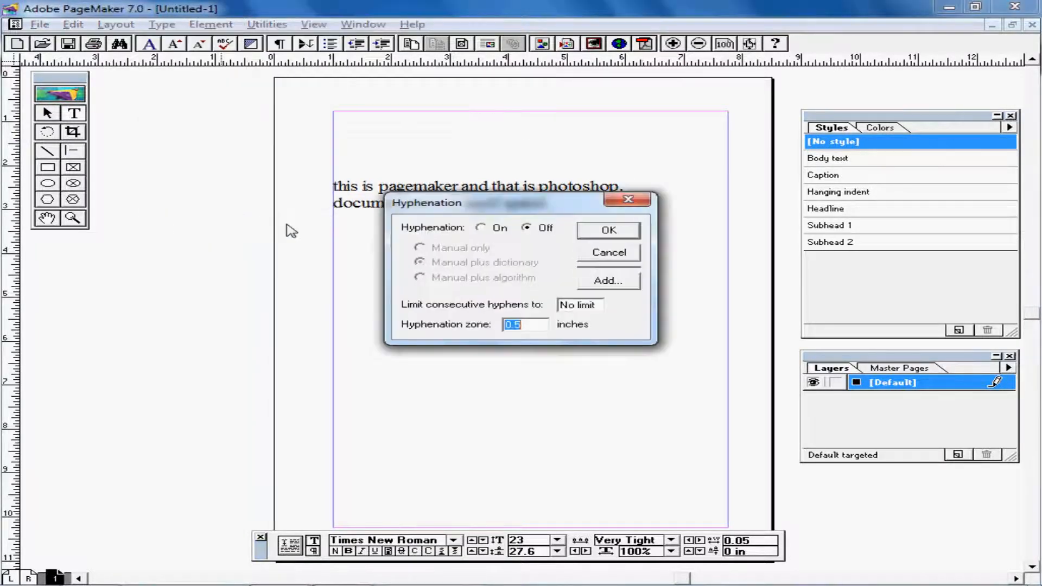
pyautogui.click(484, 228)
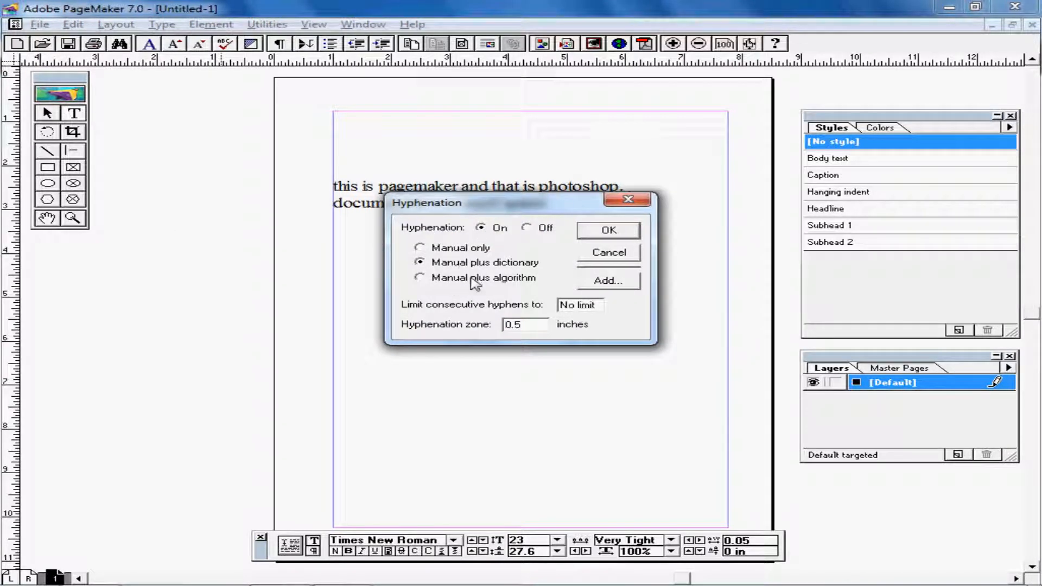
pyautogui.click(608, 230)
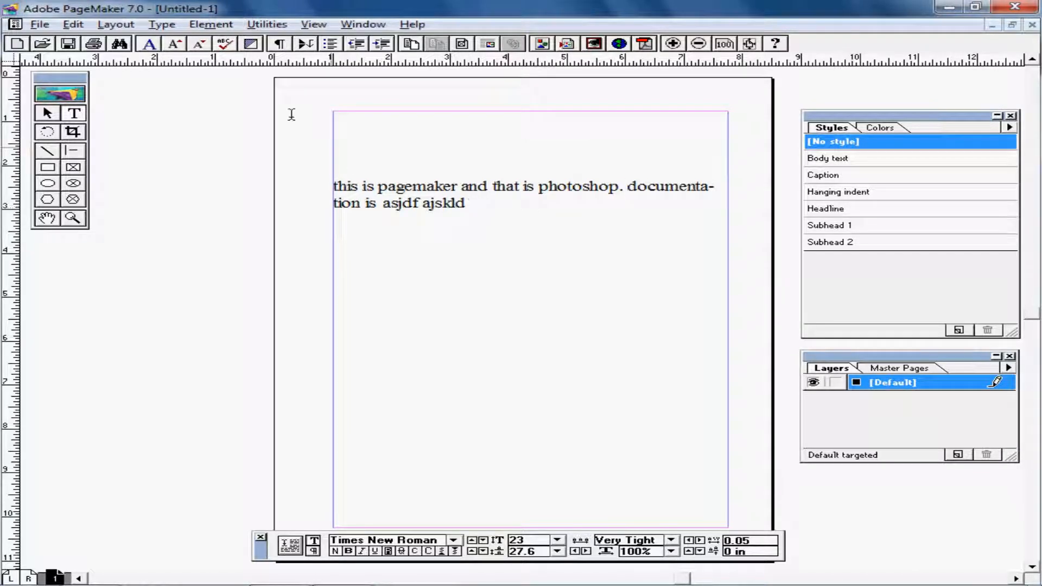
# - Turn hyphenation back off for the paragraph
pyautogui.click(172, 26)
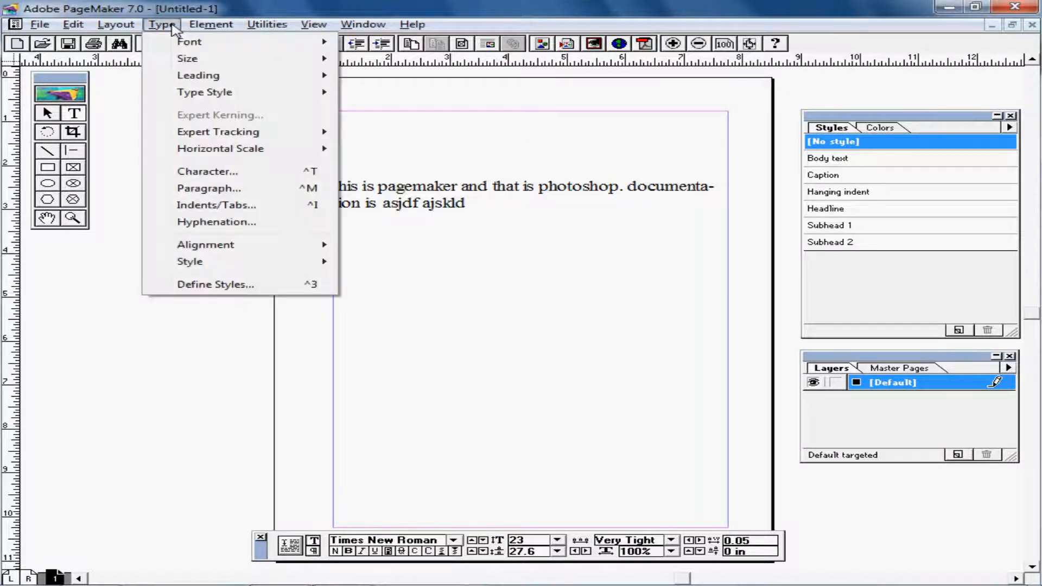
pyautogui.click(217, 223)
pyautogui.click(528, 229)
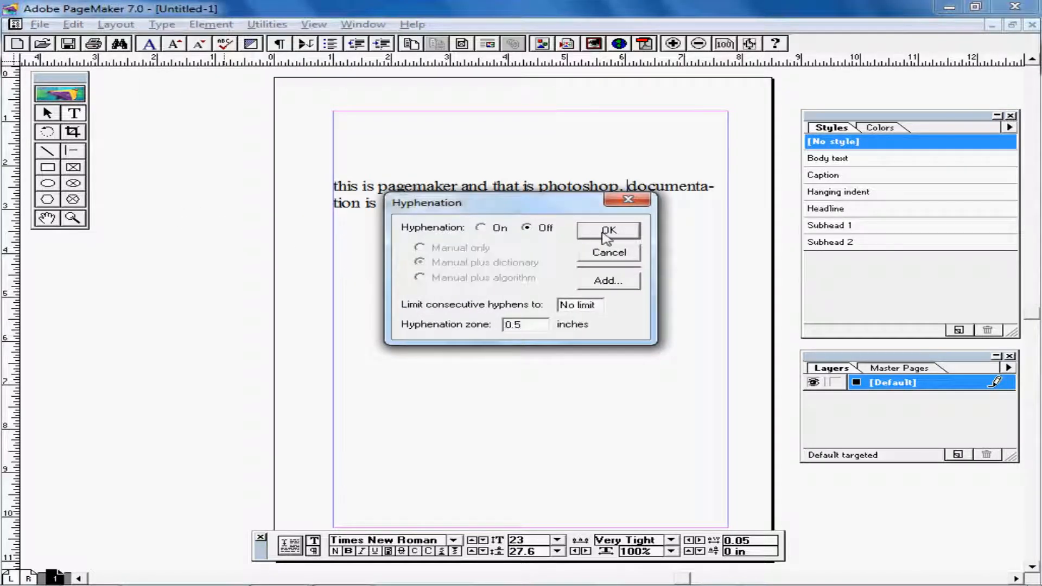
pyautogui.click(608, 230)
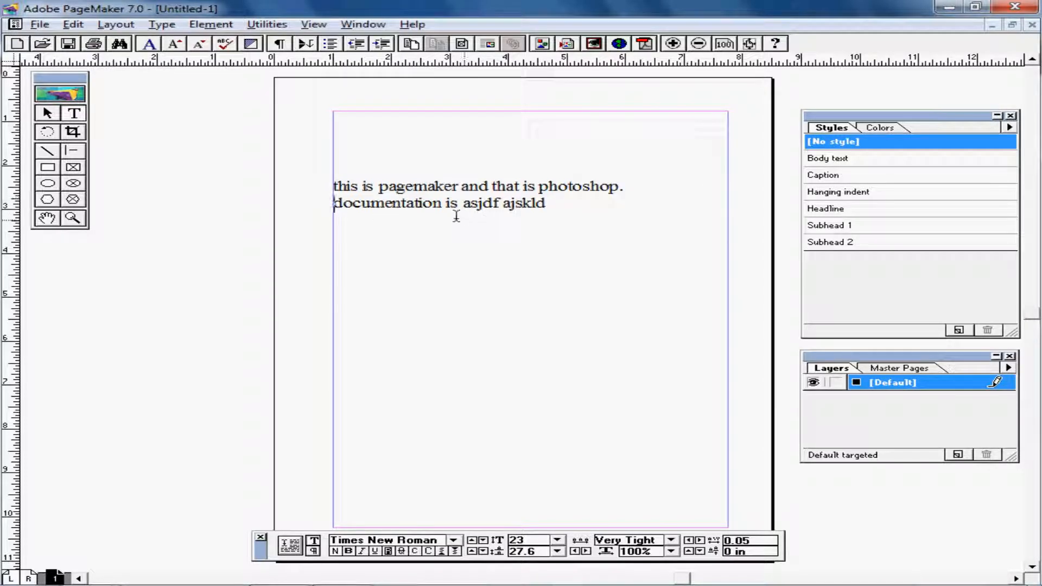
# - Turn hyphenation on for the paragraph using the Manual plus dictionary method
pyautogui.click(162, 25)
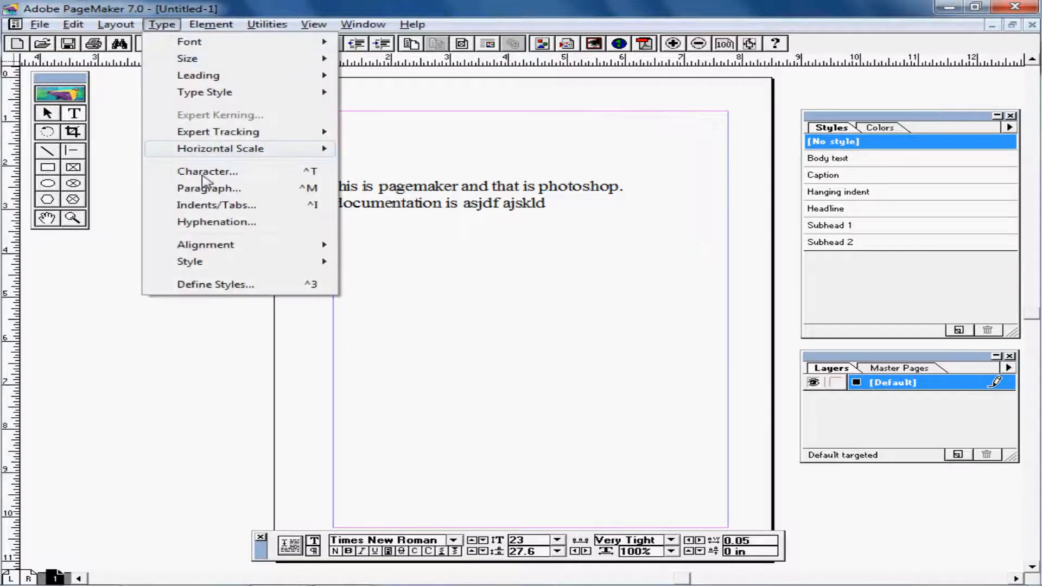
pyautogui.click(239, 225)
pyautogui.click(492, 232)
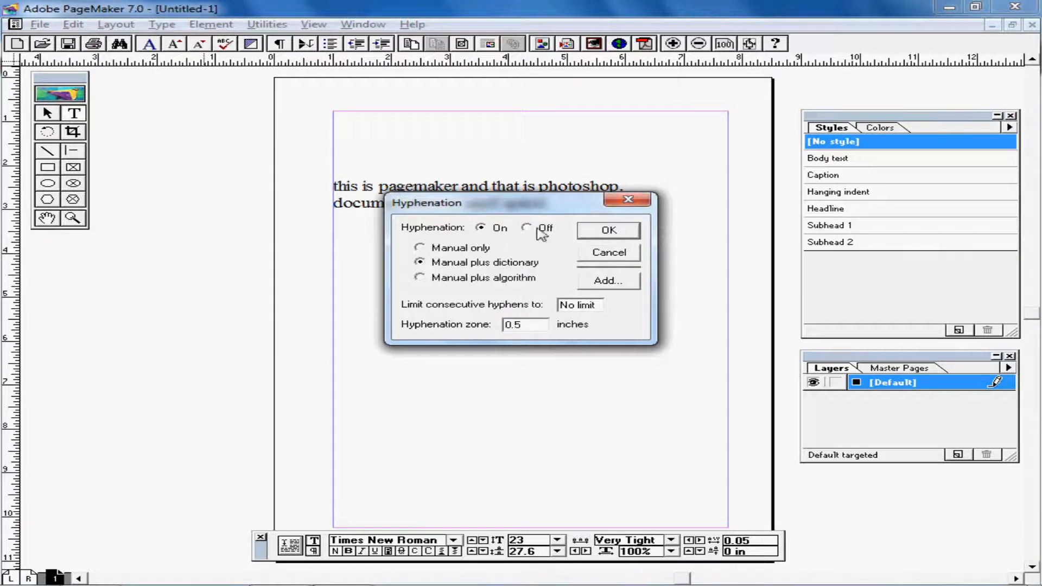
pyautogui.click(607, 230)
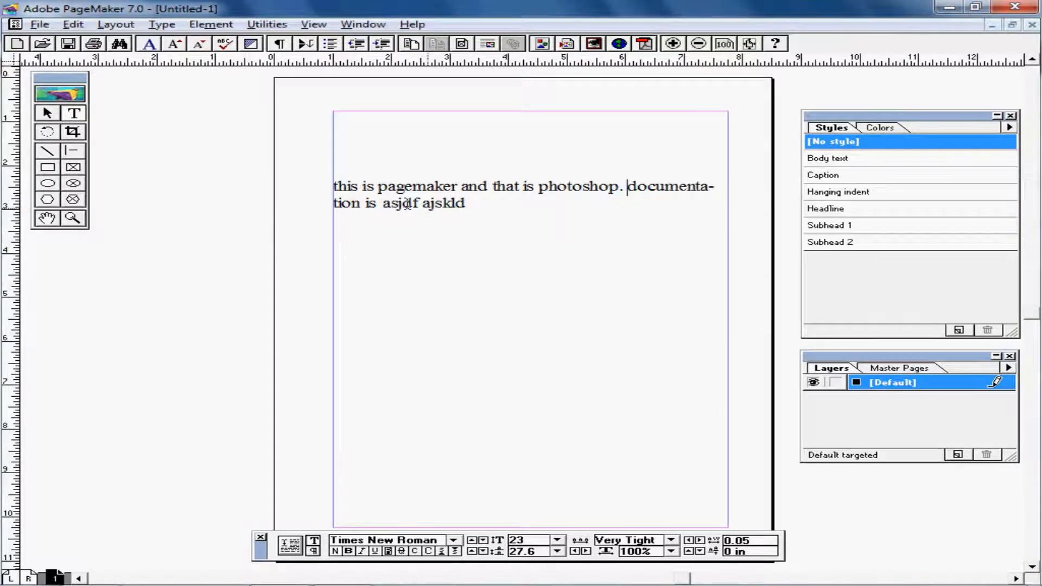
# - Try center alignment on the paragraph and switch it to right alignment
pyautogui.click(162, 25)
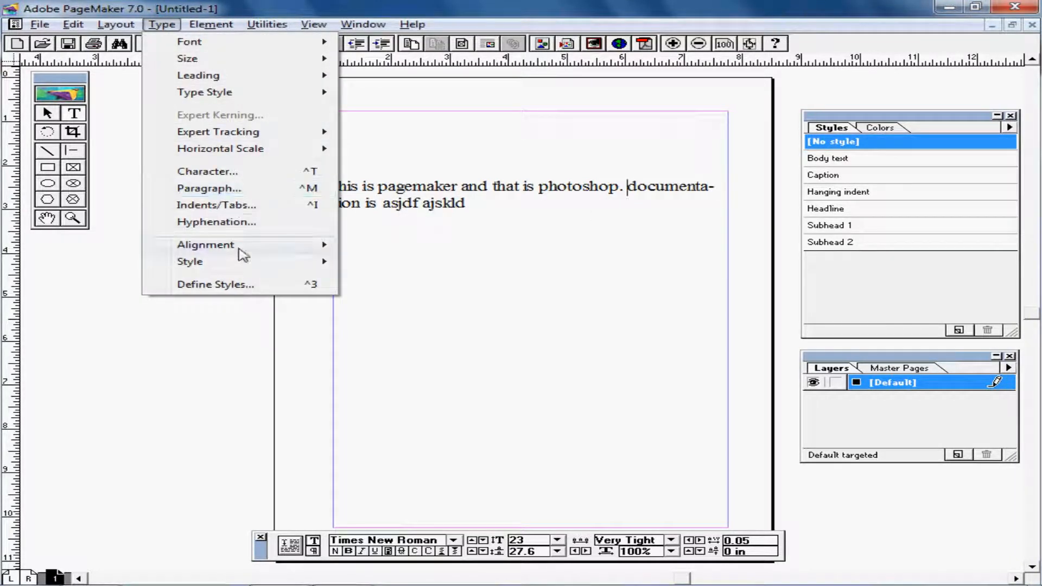
pyautogui.moveTo(244, 248)
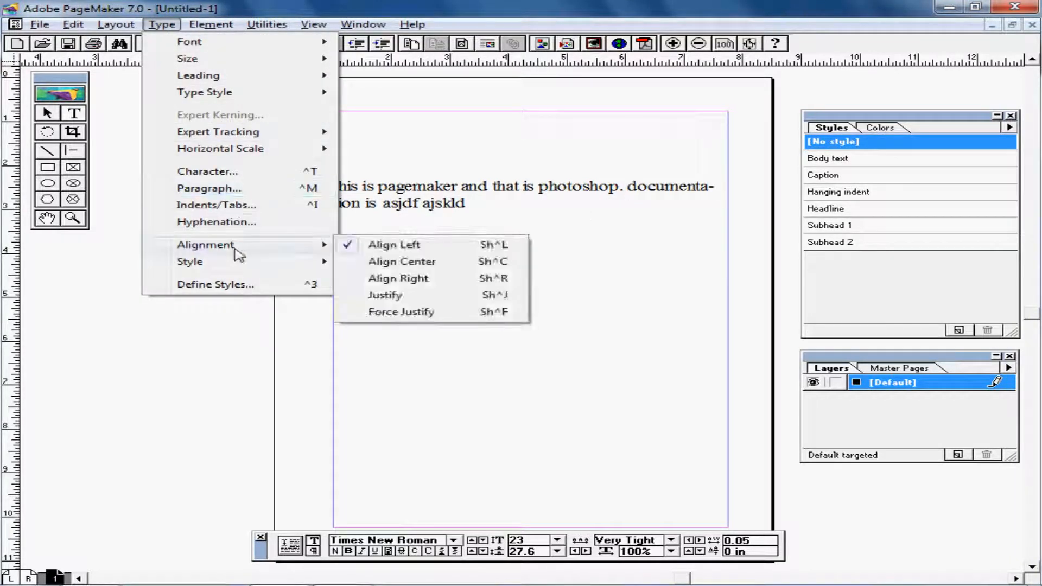
pyautogui.click(387, 263)
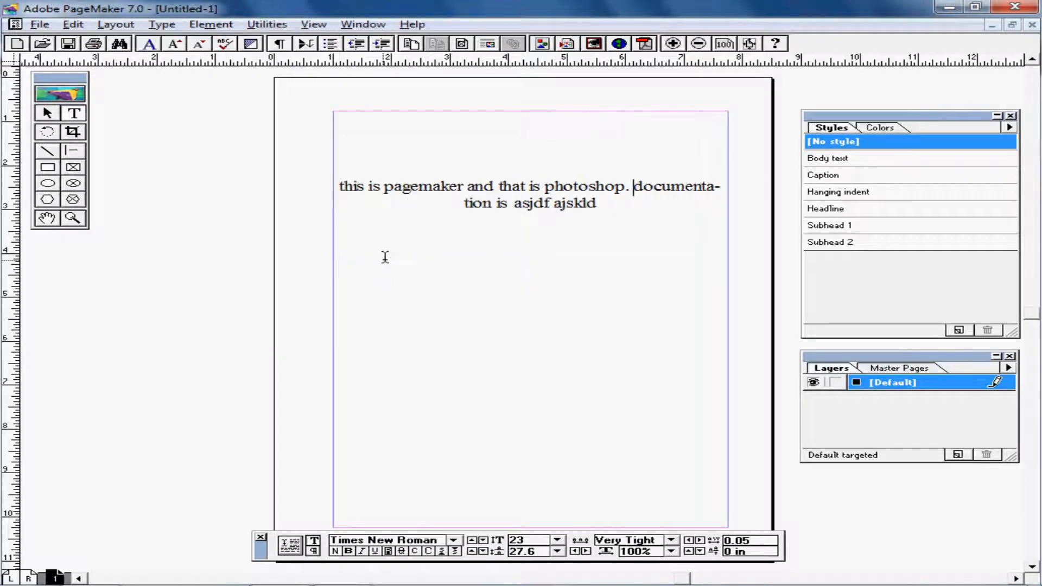
pyautogui.click(162, 24)
pyautogui.moveTo(266, 251)
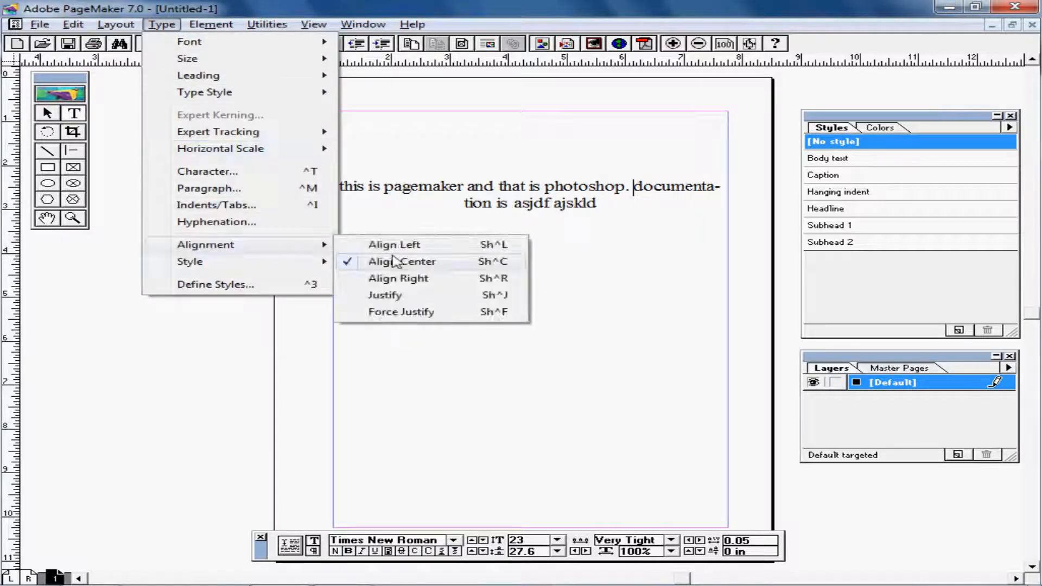
pyautogui.click(399, 278)
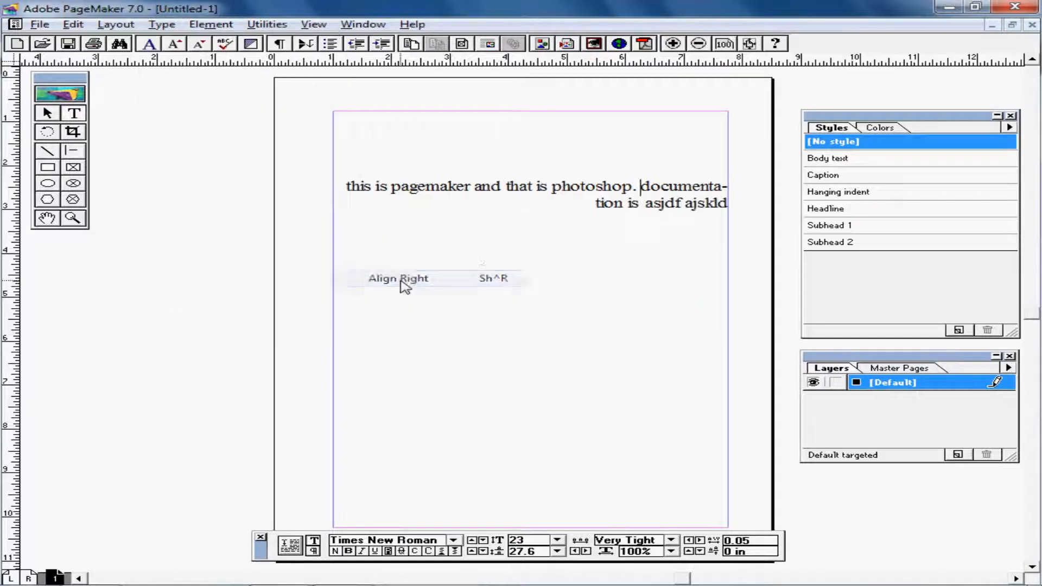
# - Set the paragraph's alignment to Justify
pyautogui.click(162, 24)
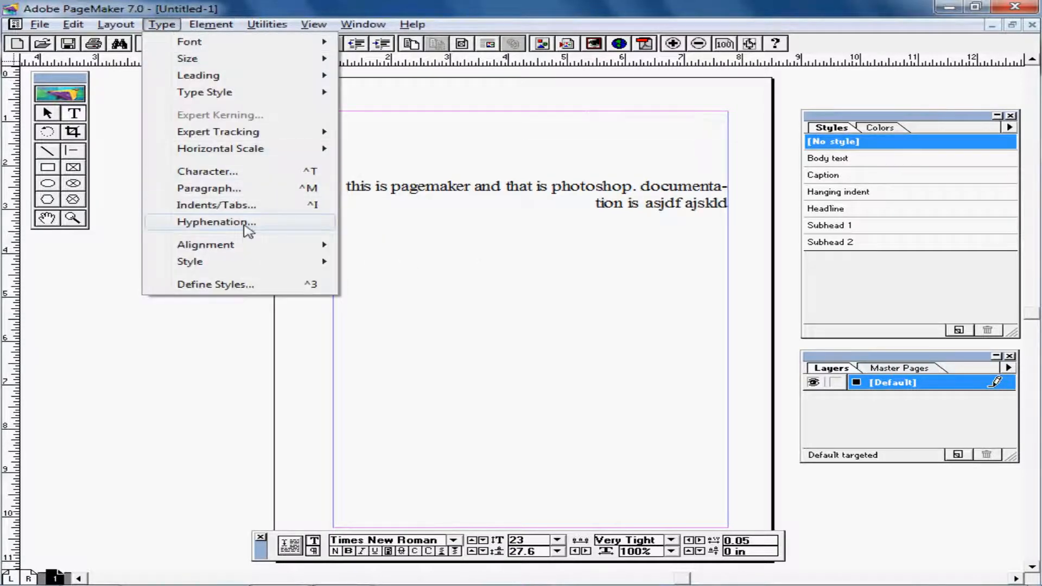
pyautogui.moveTo(259, 247)
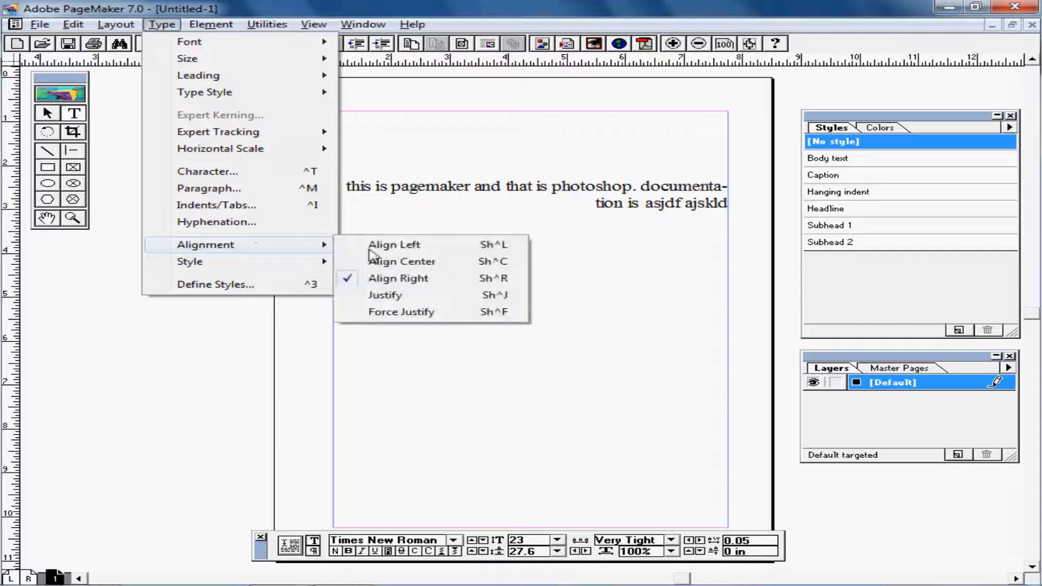
pyautogui.click(390, 296)
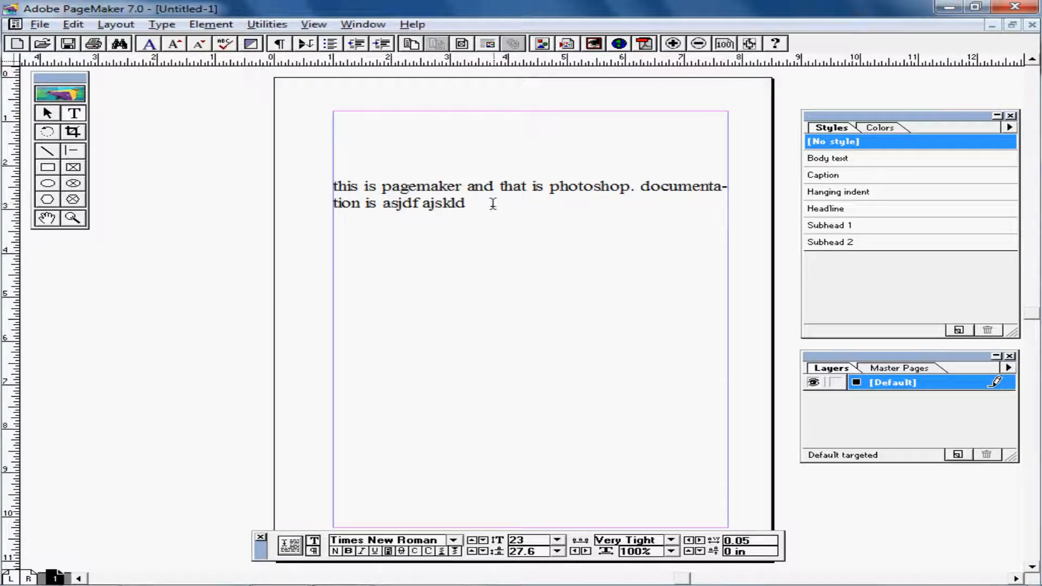
# - Extend the second line after "ajskld" with the filler text "alsdkfjlsakdfjakl sdj faklsdjf l alskfdjl l sdf"
pyautogui.write('alsdkfjlsakdfj')
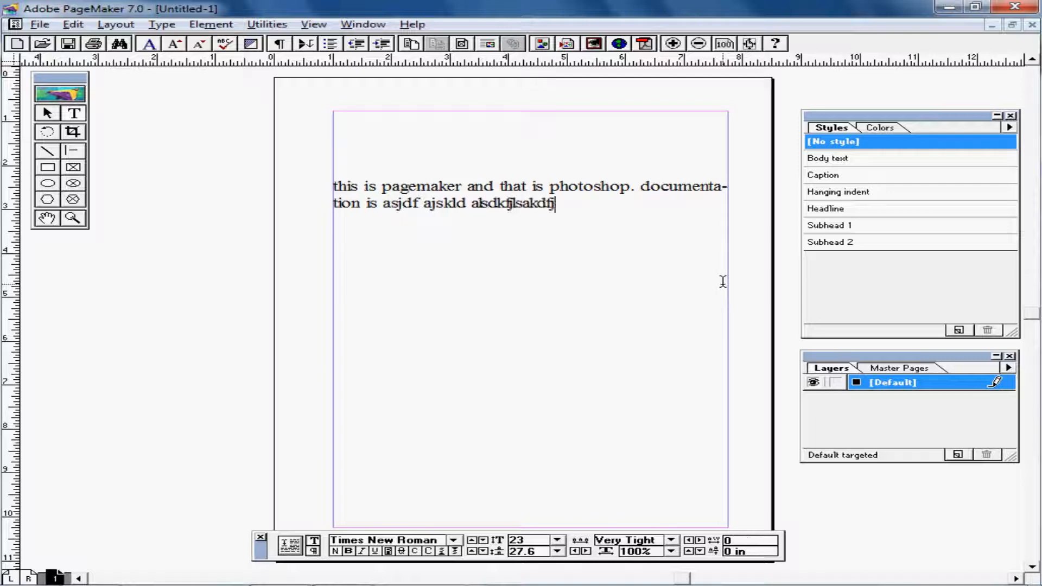
pyautogui.write('akl sdj faklsdjf l alskfdjl l')
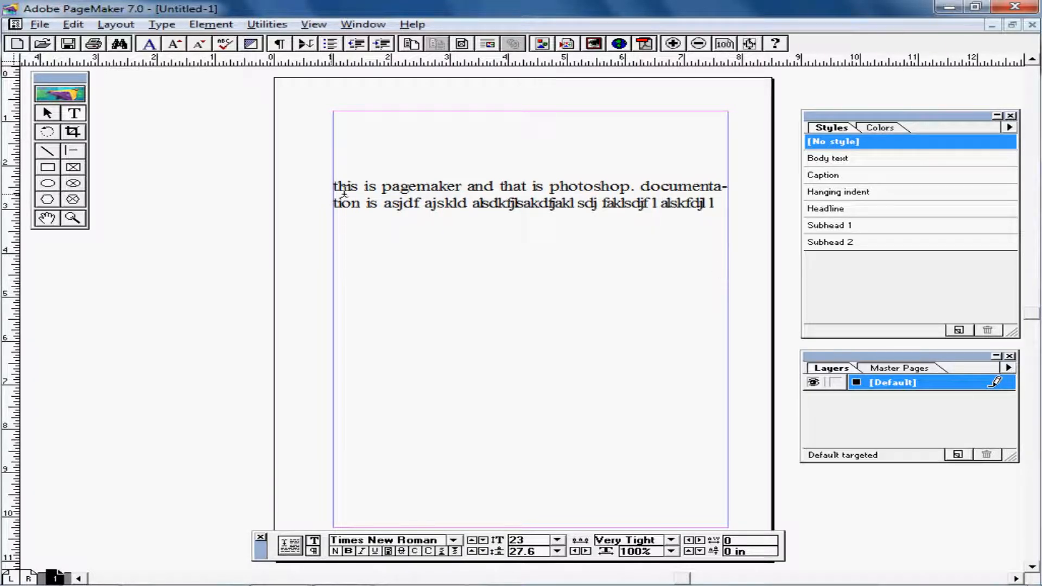
pyautogui.write(' sdf')
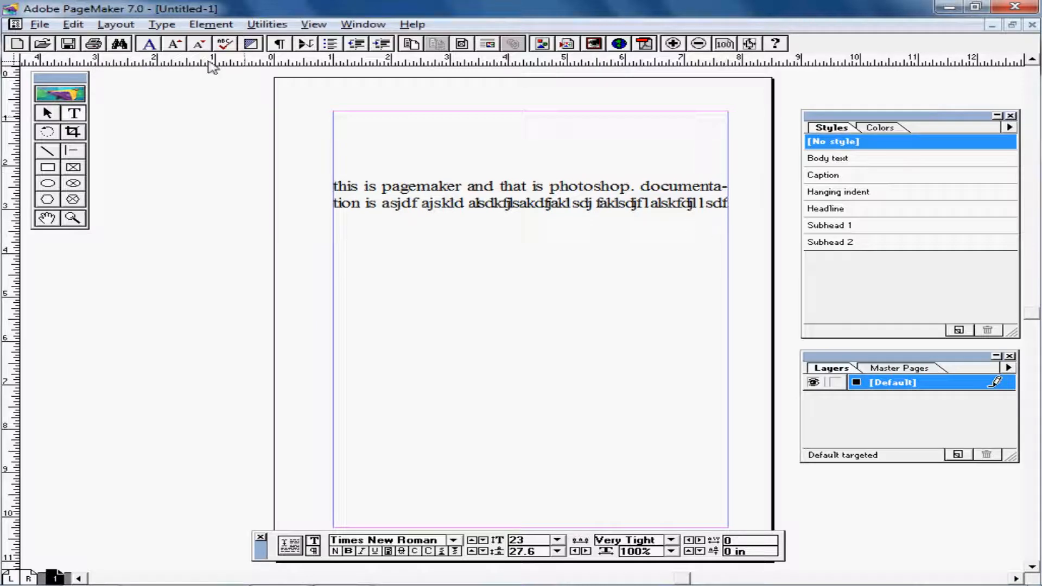
# - Place the text cursor in the second line and align the paragraph left
pyautogui.click(162, 25)
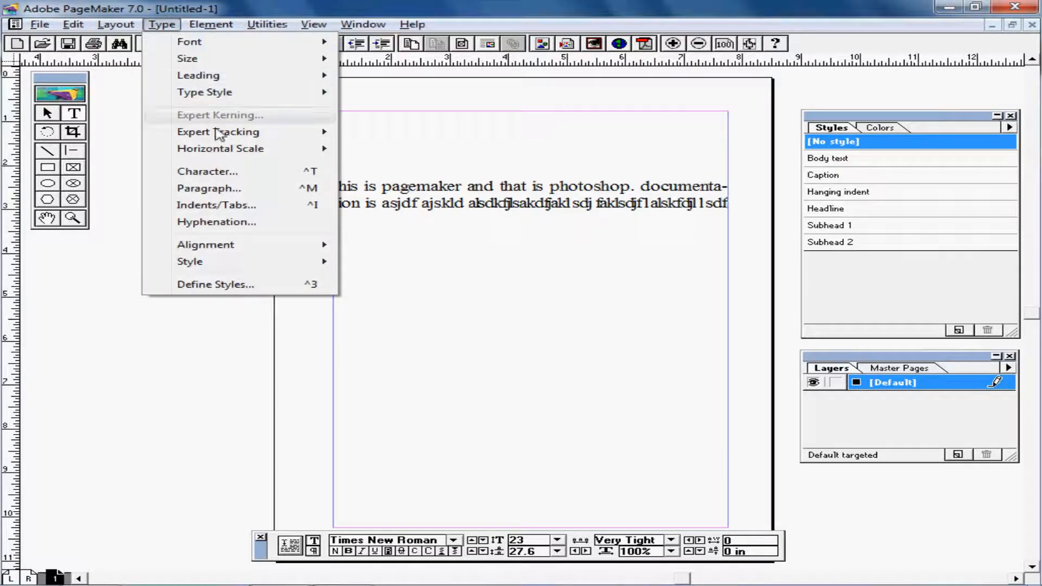
pyautogui.moveTo(249, 247)
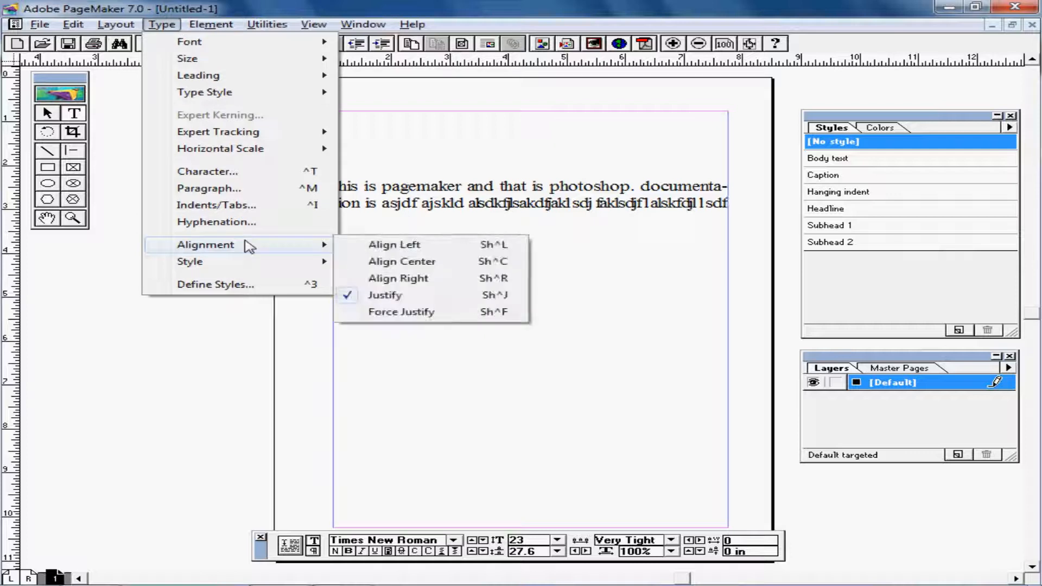
pyautogui.click(485, 208)
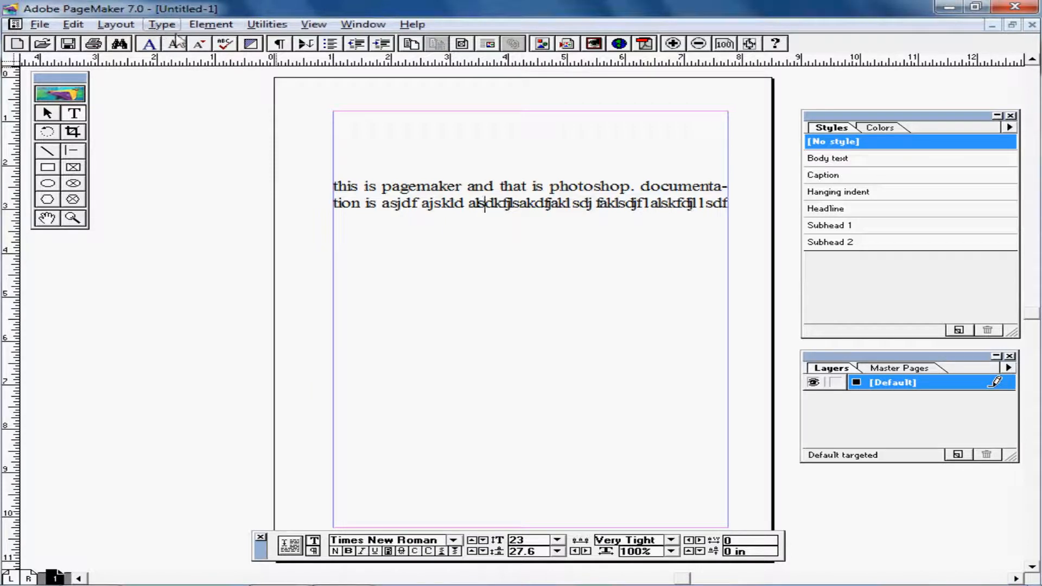
pyautogui.click(162, 24)
pyautogui.moveTo(253, 255)
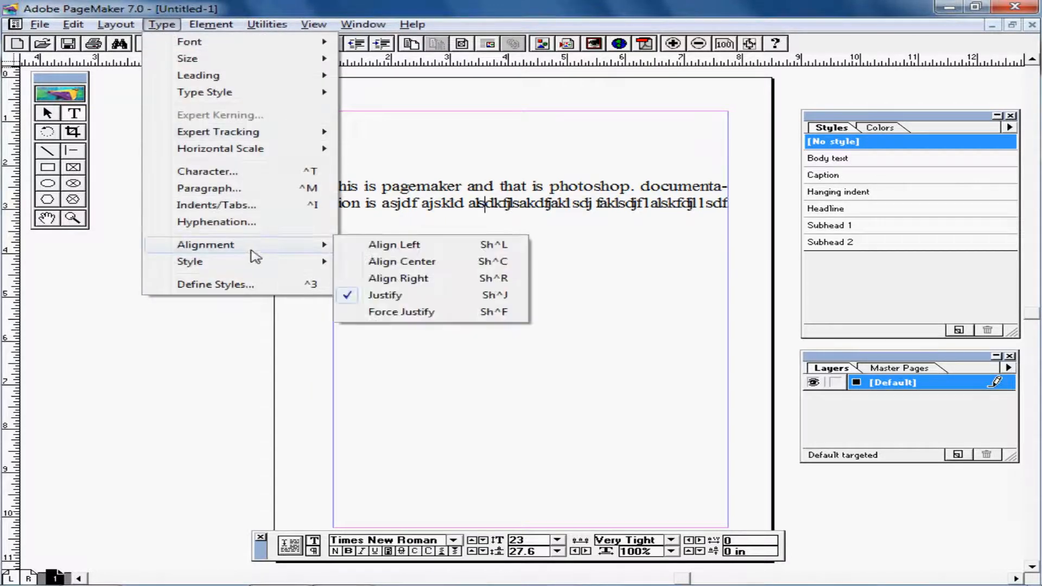
pyautogui.click(374, 245)
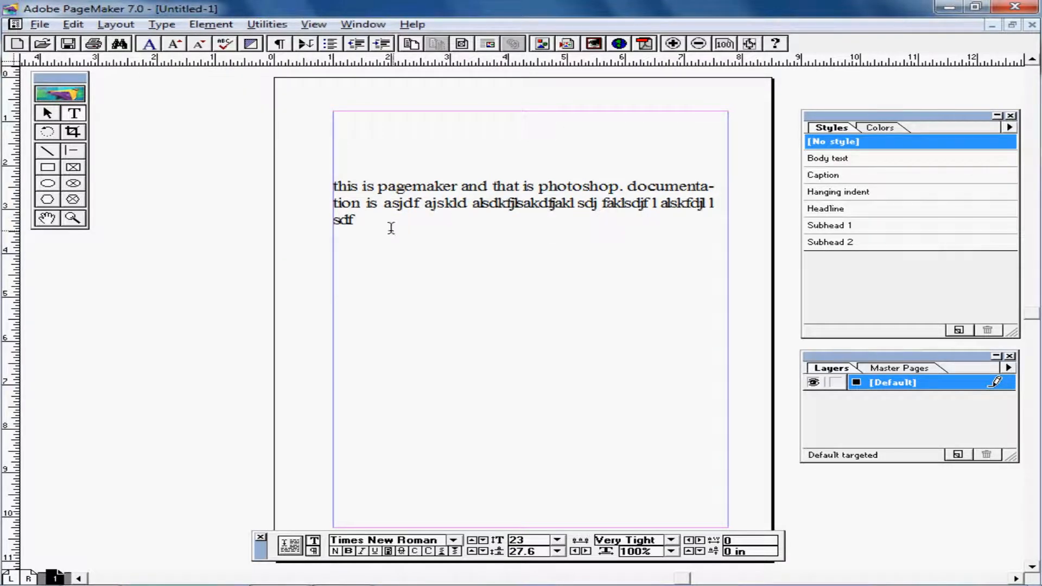
pyautogui.click(159, 24)
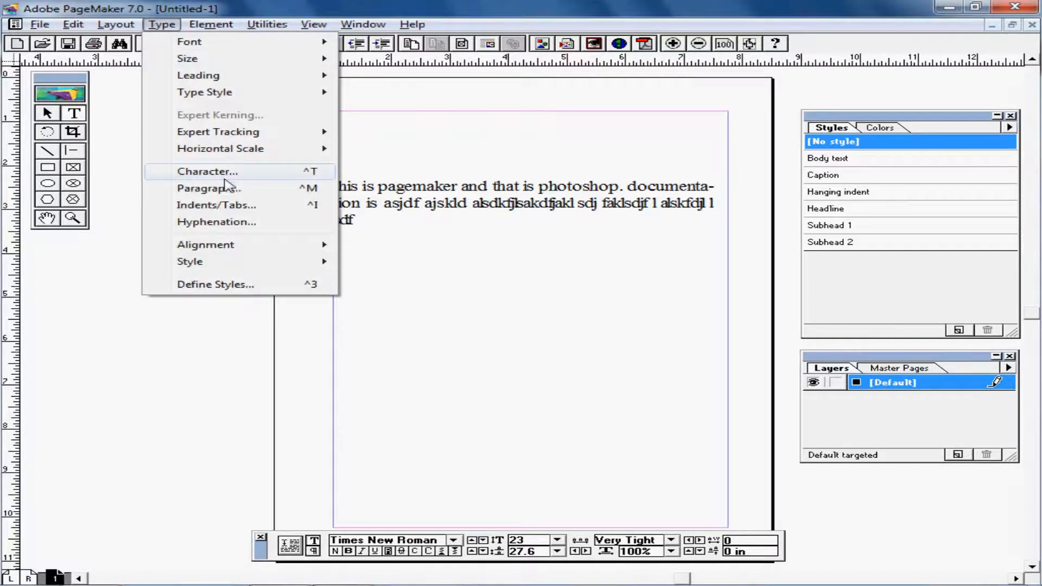
pyautogui.moveTo(247, 249)
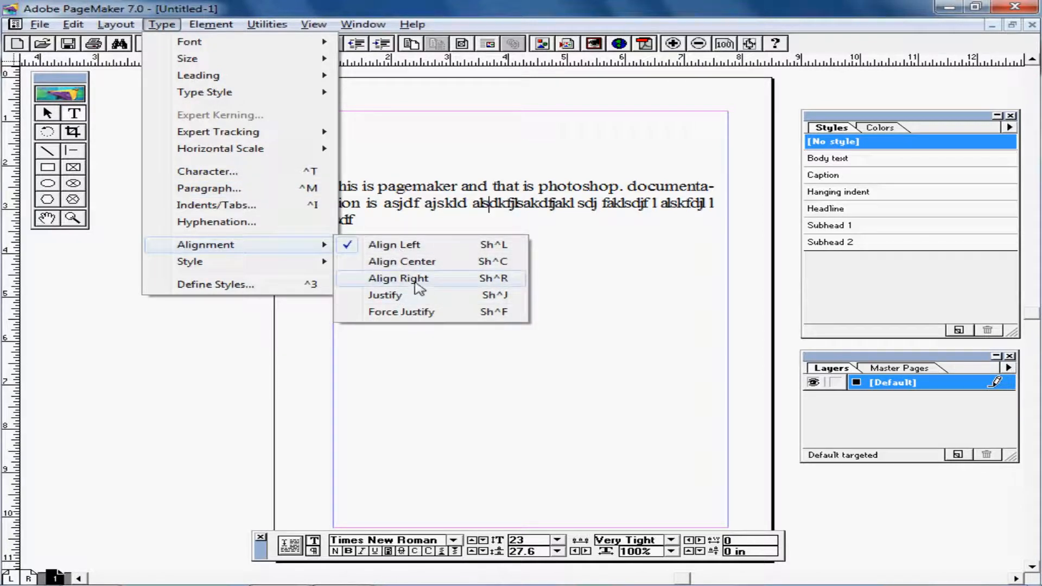
pyautogui.click(386, 225)
# - Select the whole paragraph and set its leading to 46
pyautogui.moveTo(354, 221); pyautogui.dragTo(335, 187)
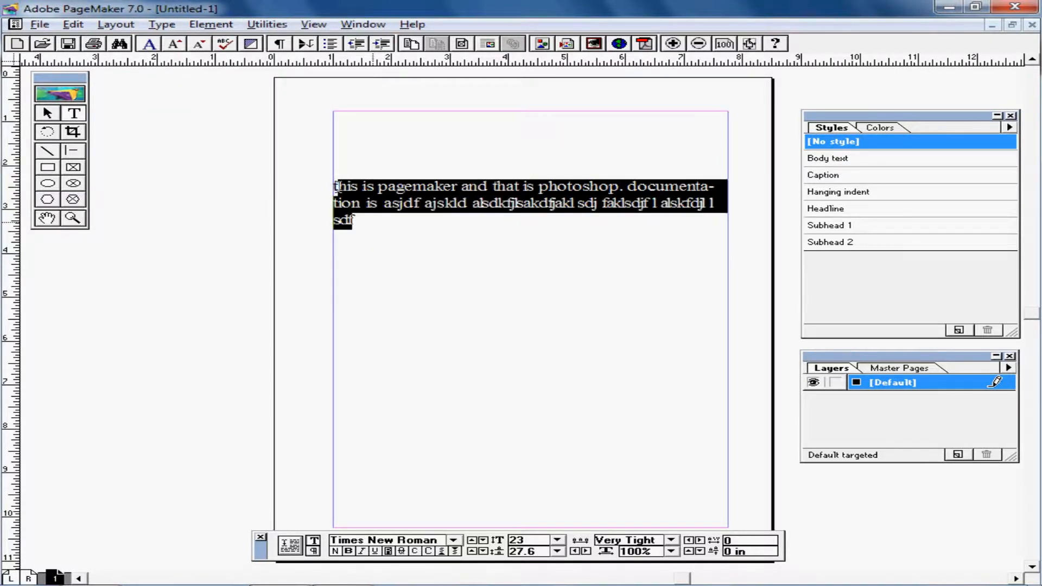
pyautogui.click(162, 24)
pyautogui.moveTo(200, 76)
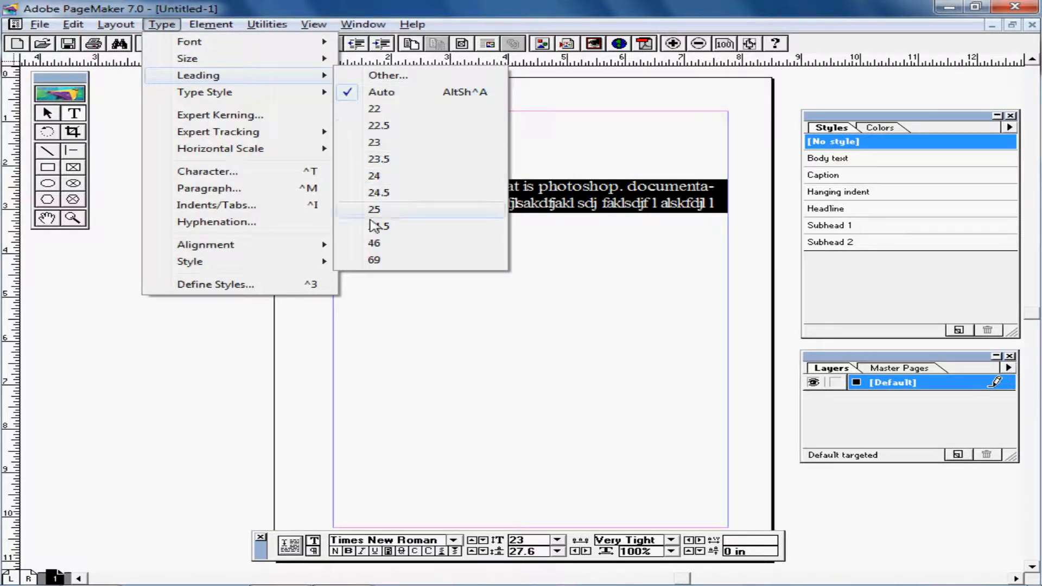
pyautogui.click(374, 243)
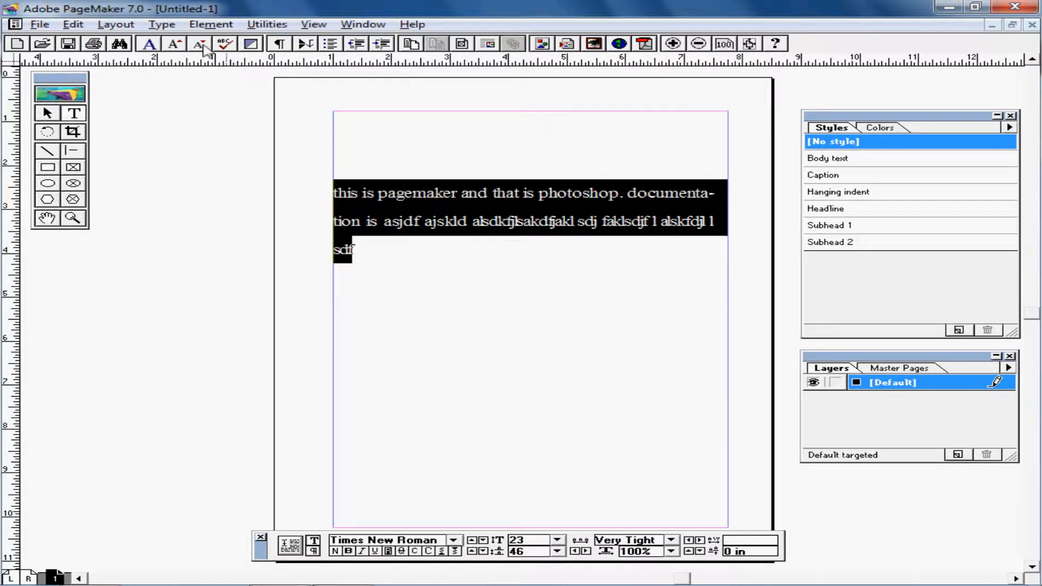
# - Set the leading of the selected paragraph back to Auto
pyautogui.click(169, 25)
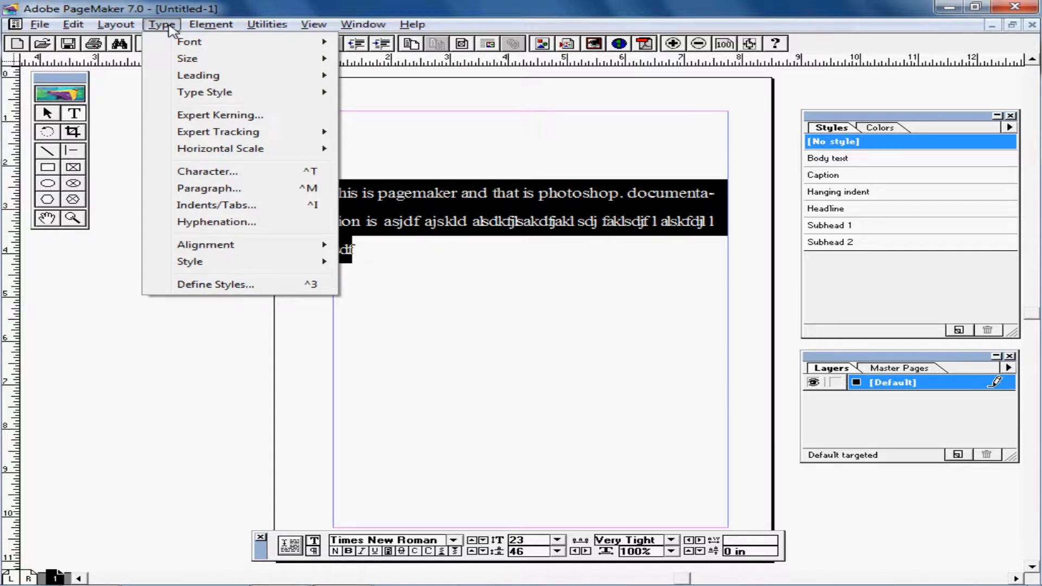
pyautogui.moveTo(224, 76)
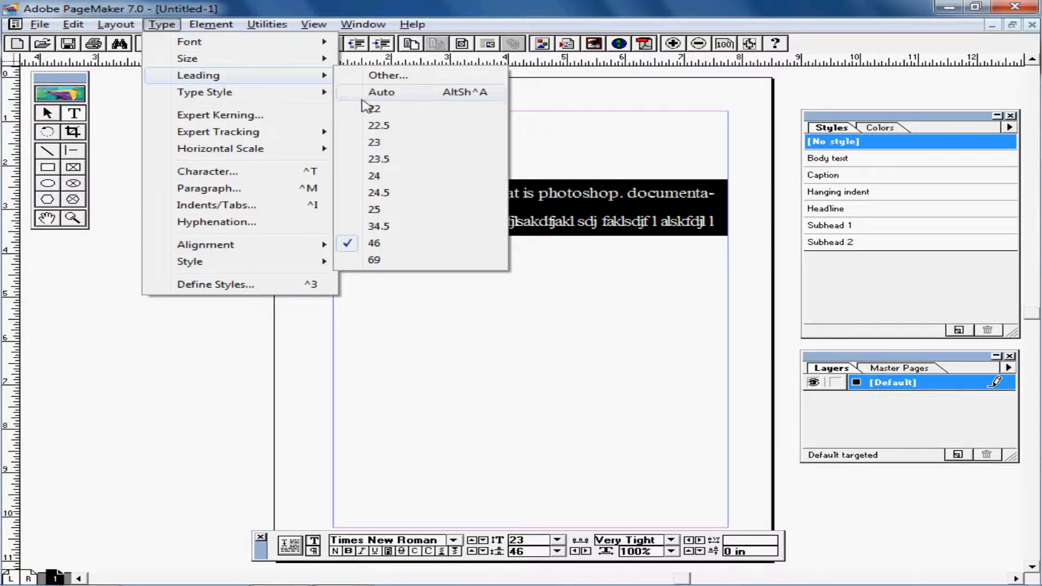
pyautogui.click(386, 93)
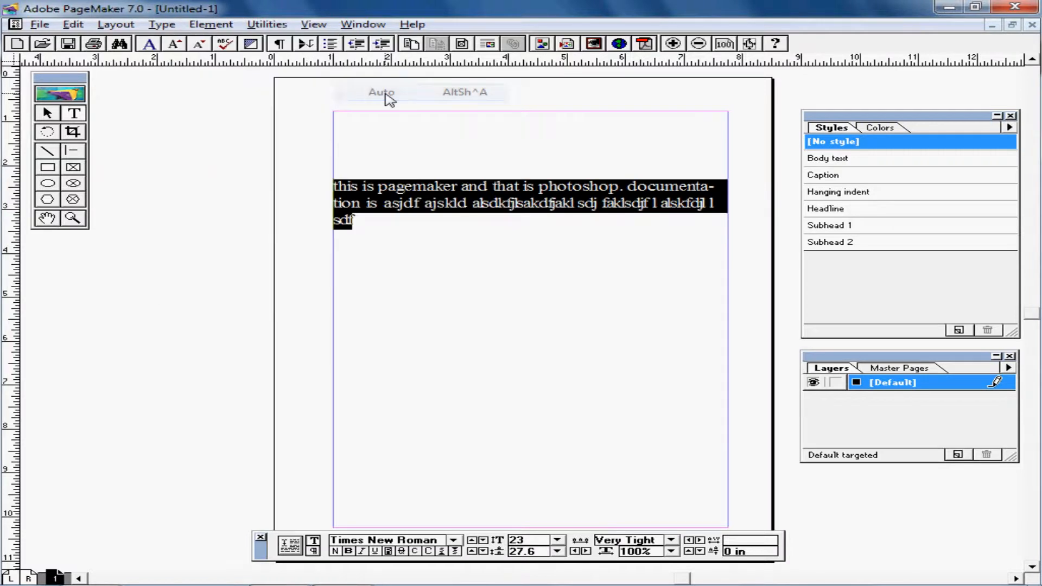
# - Set the line end option to No break in the character specifications of the selected text
pyautogui.click(169, 26)
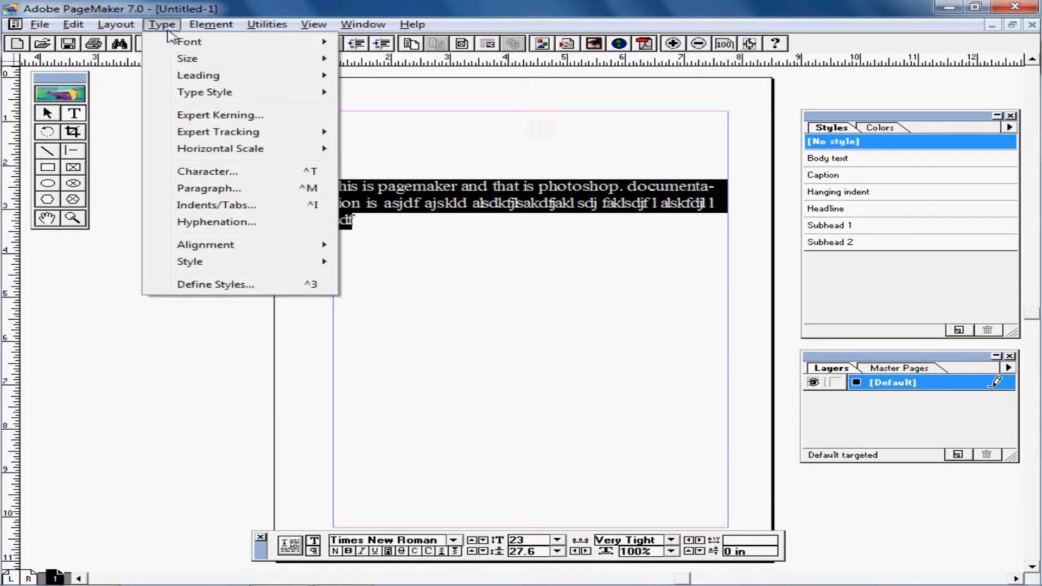
pyautogui.click(231, 173)
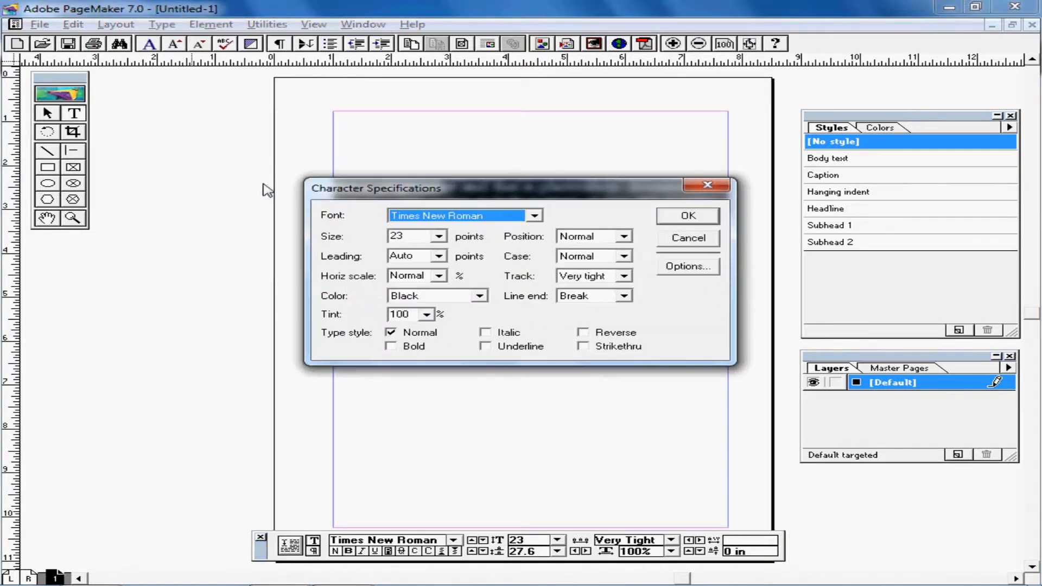
pyautogui.click(624, 296)
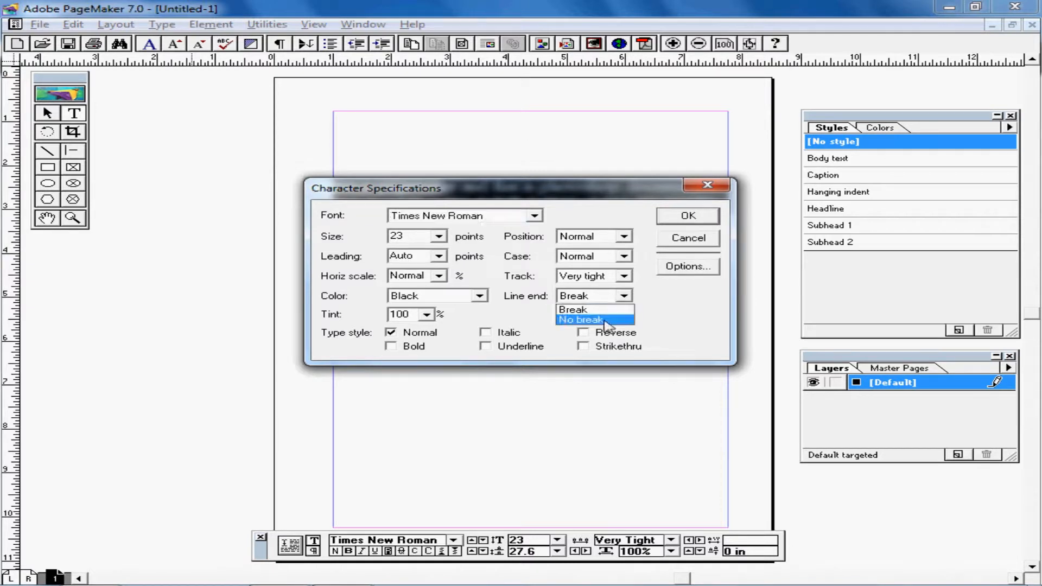
pyautogui.click(608, 324)
pyautogui.click(689, 217)
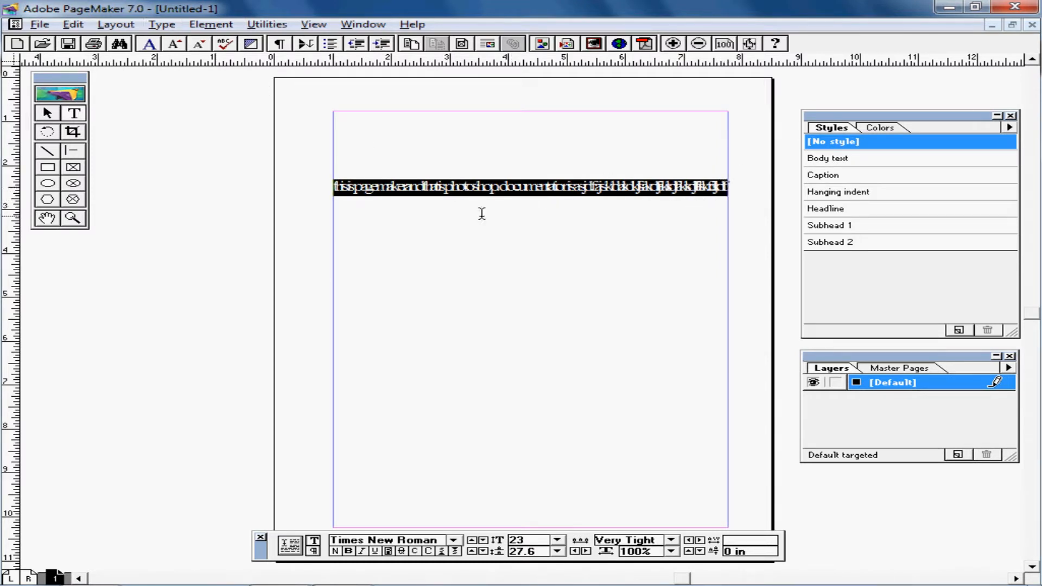
# - Restore the line end option to Break in the character specifications of the selected text
pyautogui.click(162, 24)
pyautogui.click(217, 173)
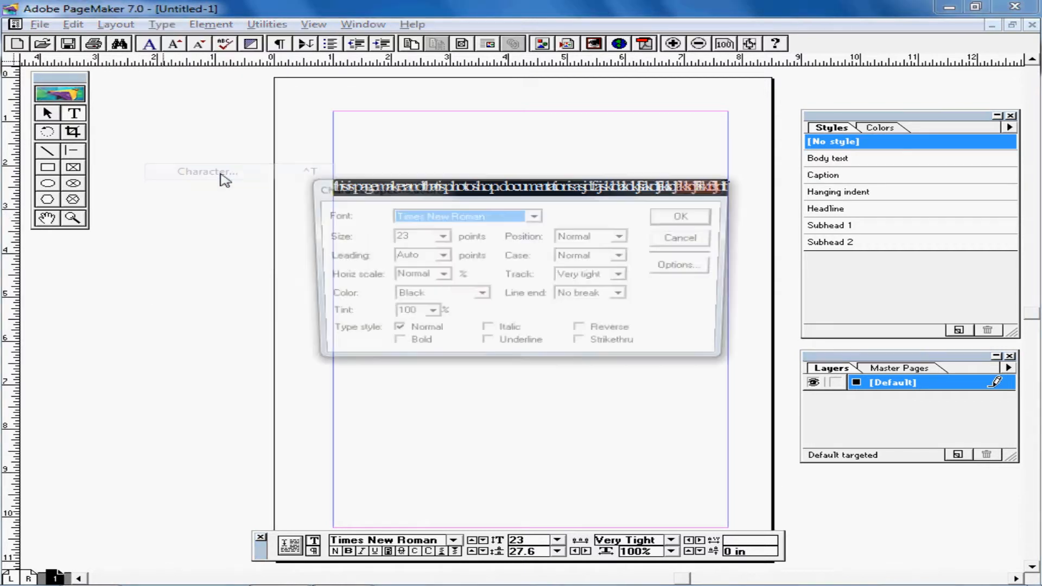
pyautogui.click(624, 295)
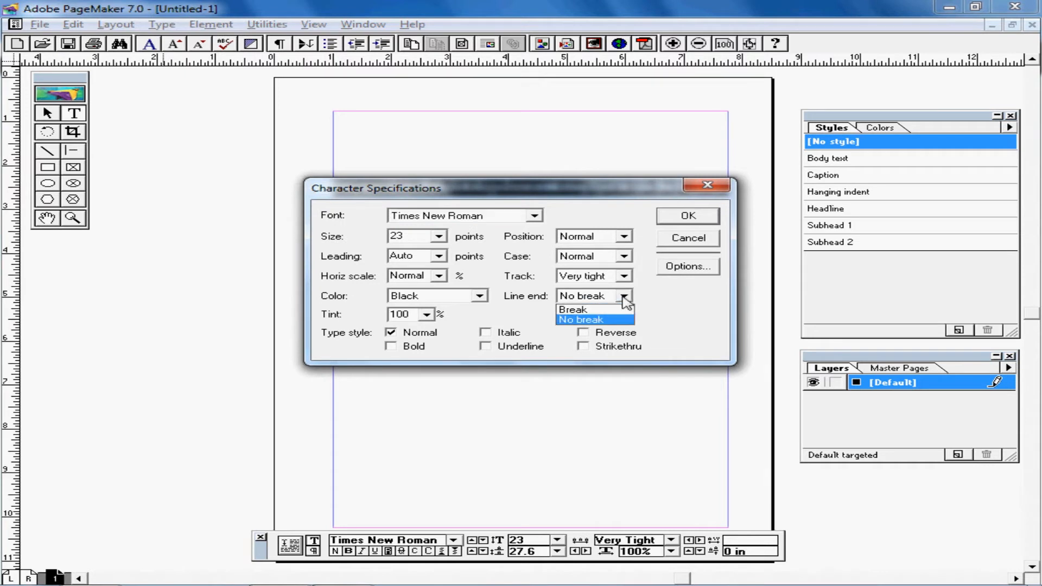
pyautogui.click(608, 307)
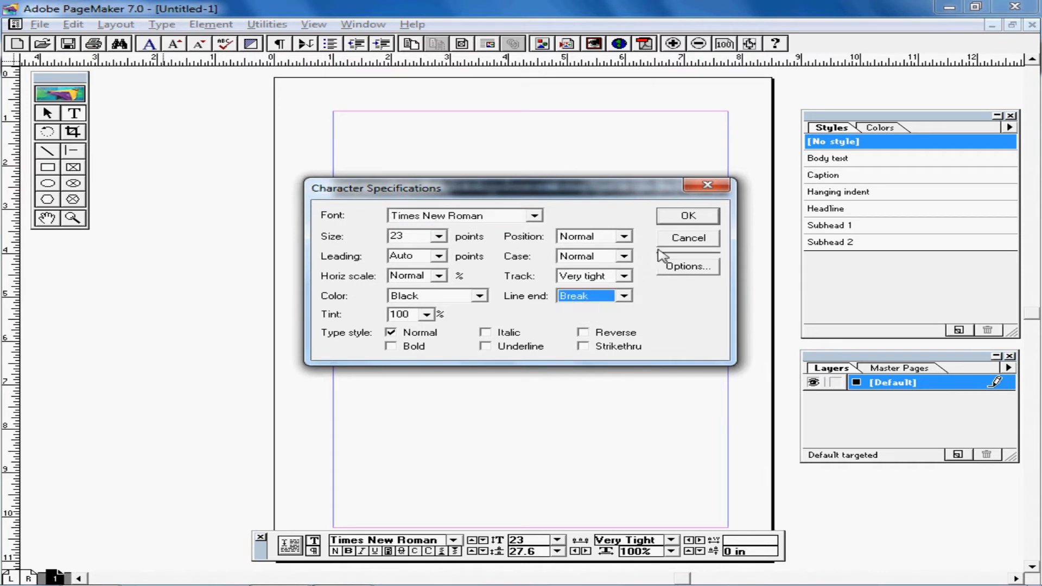
pyautogui.click(688, 218)
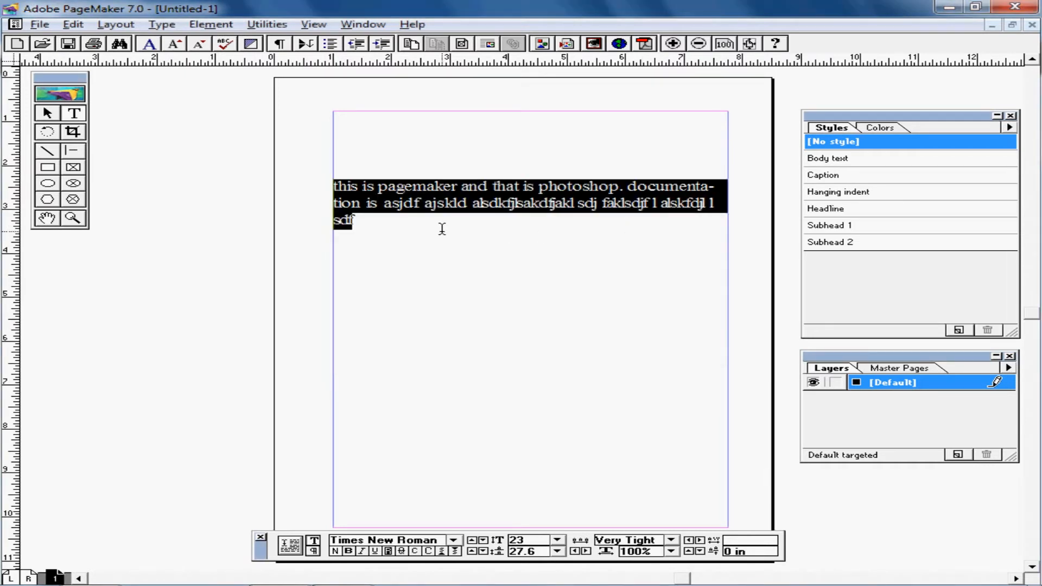